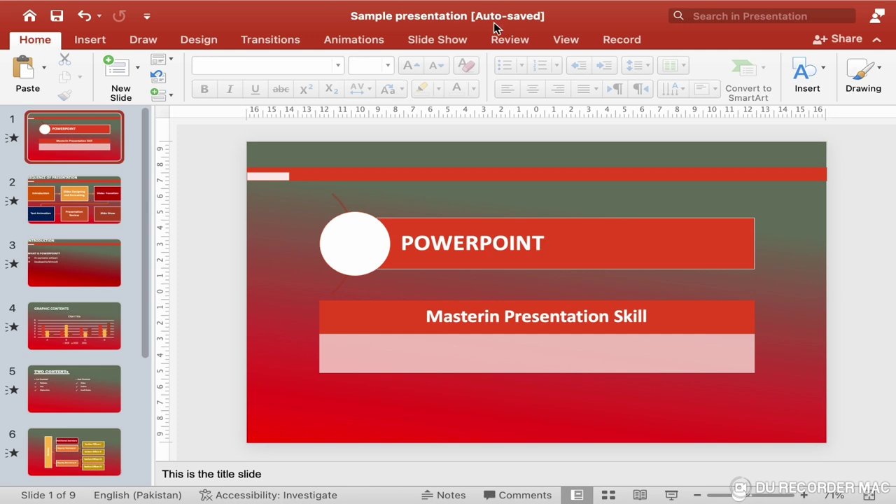
- Show the View ribbon options while the title slide stays in Normal view
left_click(566, 47)
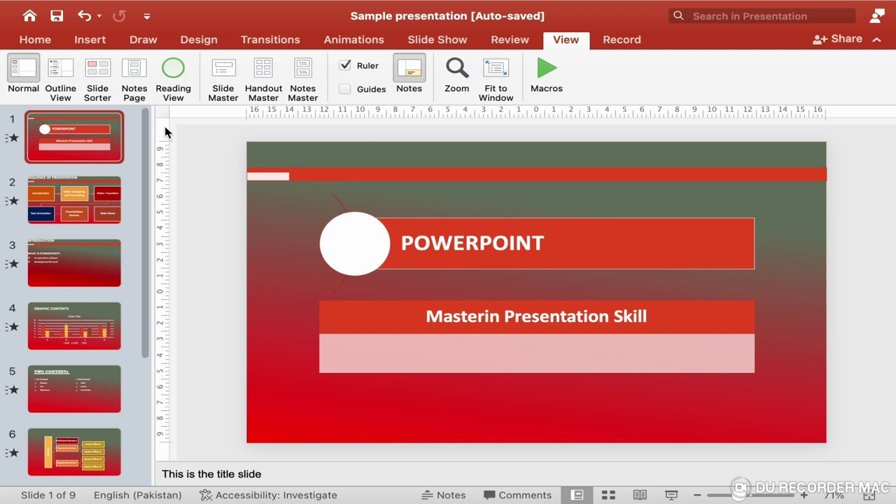
- Switch to Notes Page view and place the cursor in the title slide's note box
left_click(140, 82)
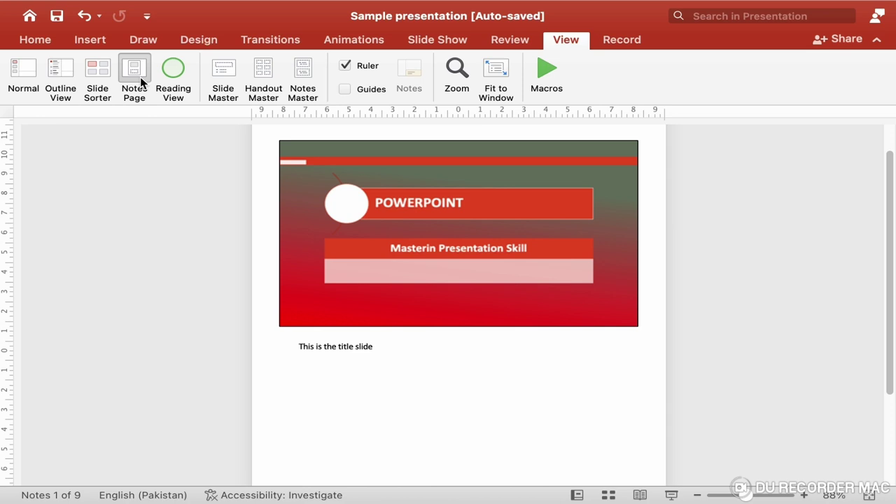
scroll(674, 330, "up", 1)
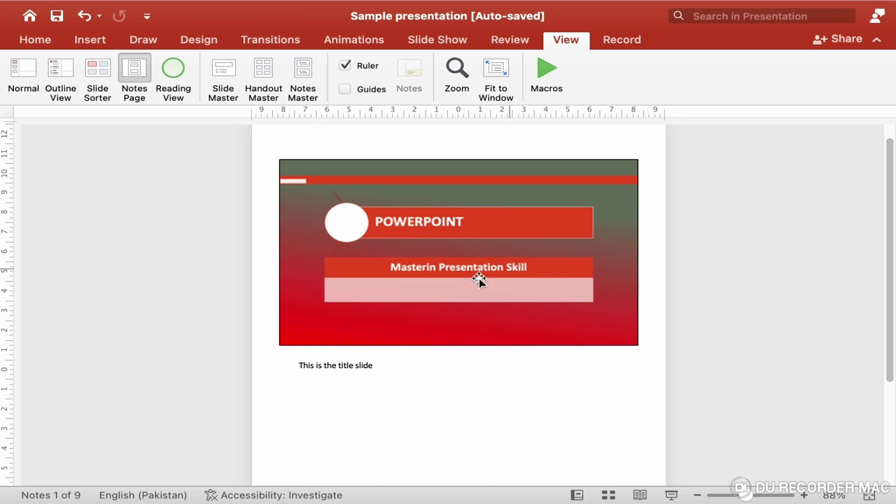
left_click(364, 369)
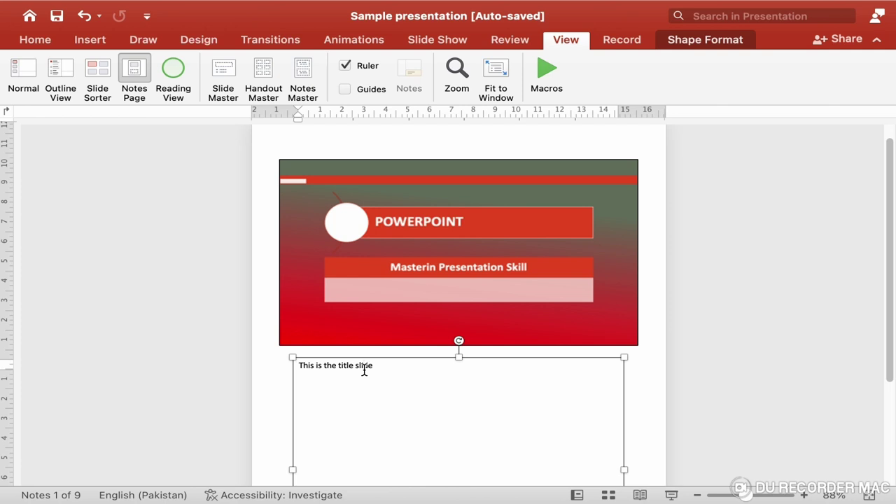
- Select the note 'This is the title slide', make it 24 pt bold, then deselect it
double_click(334, 365)
left_click(353, 373)
left_click(297, 368)
left_click_drag(300, 367, 409, 357)
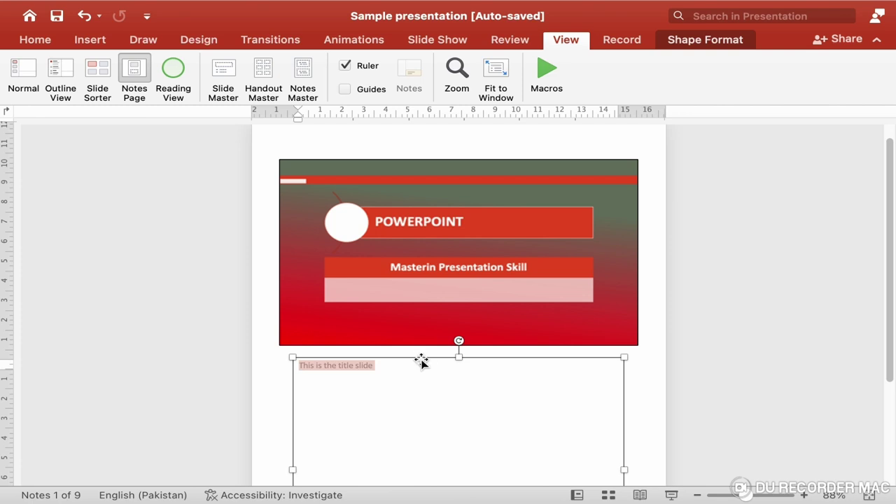
left_click(46, 40)
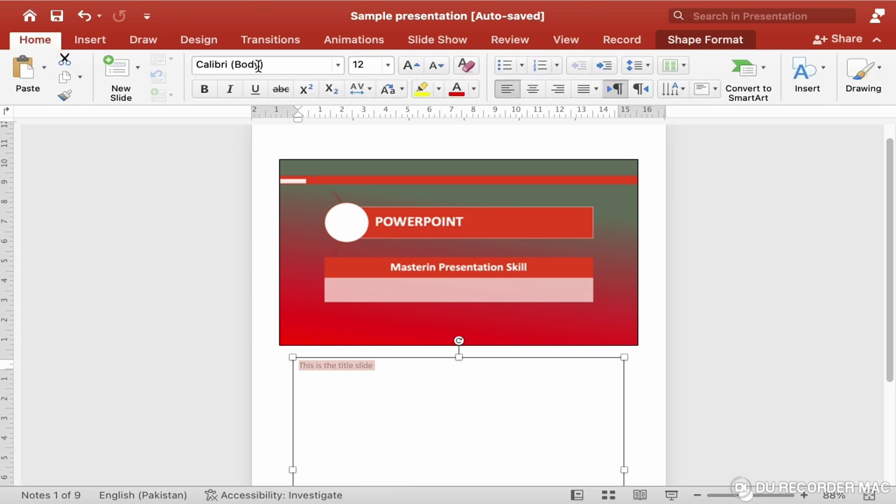
left_click(388, 65)
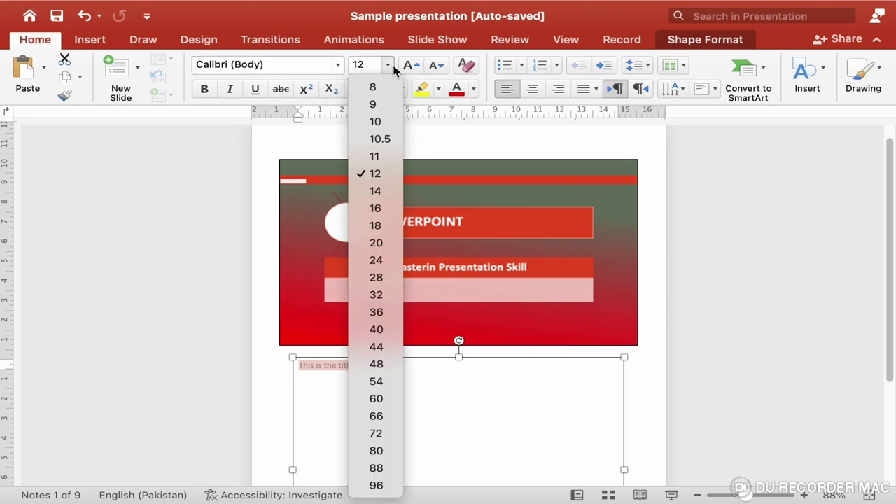
left_click(376, 270)
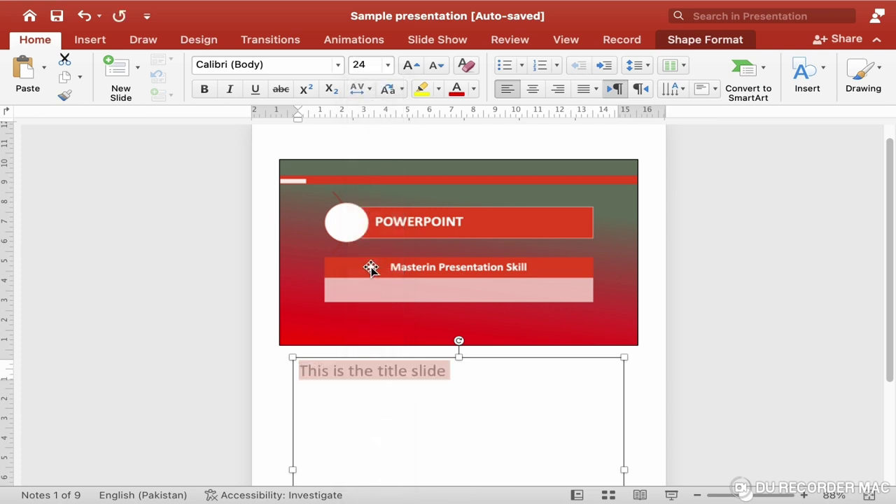
left_click(203, 91)
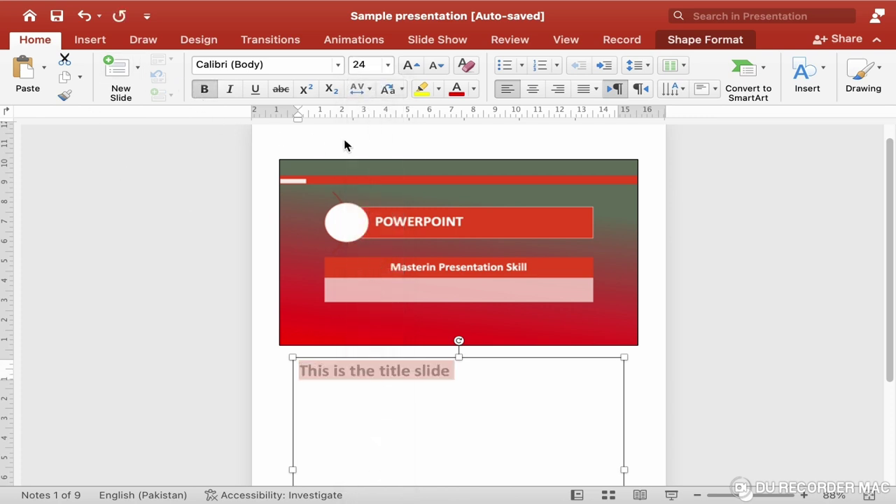
left_click(564, 40)
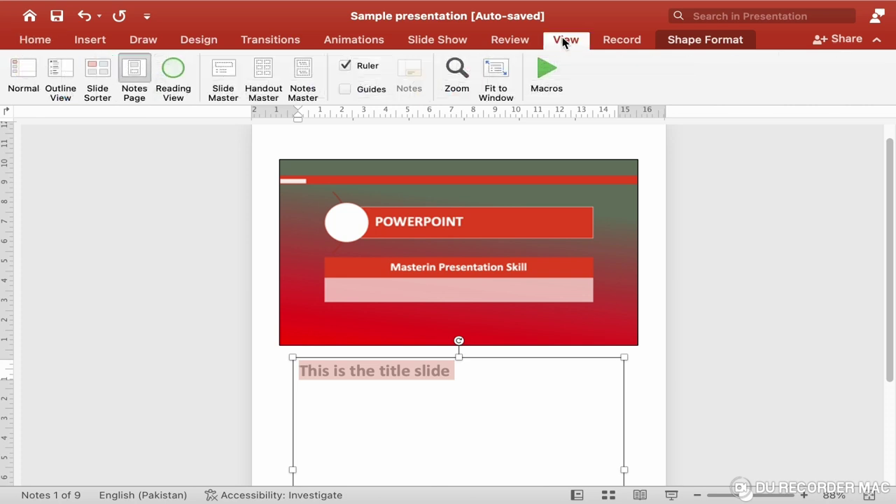
left_click(497, 400)
left_click(638, 375)
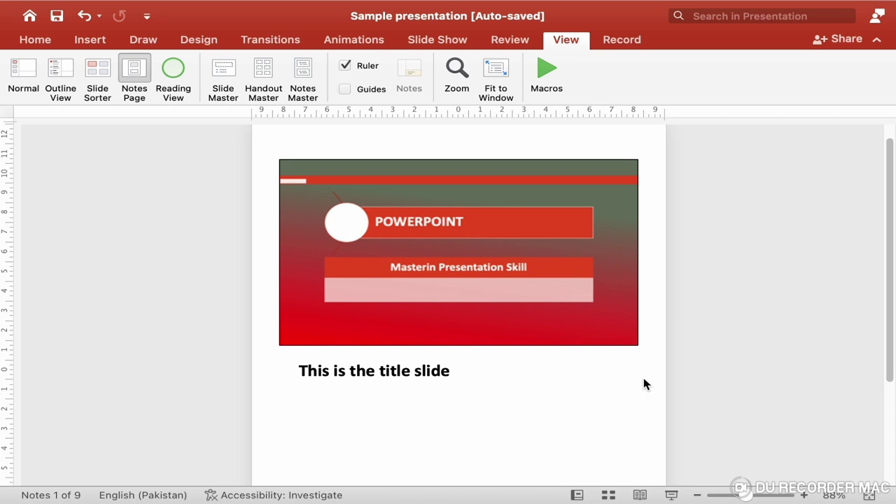
- On slide 2's notes page, finish the note explaining that sequence slides put forth the presentation sequence
key("Page_Down")
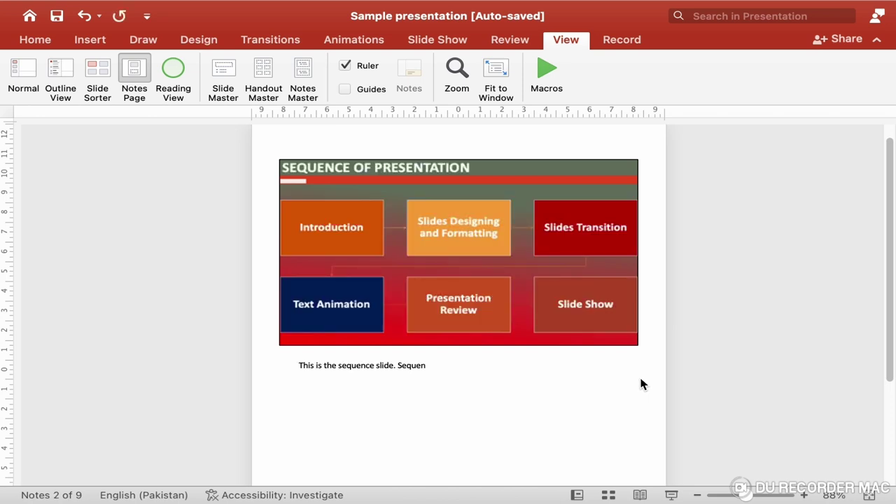
left_click_drag(300, 364, 501, 358)
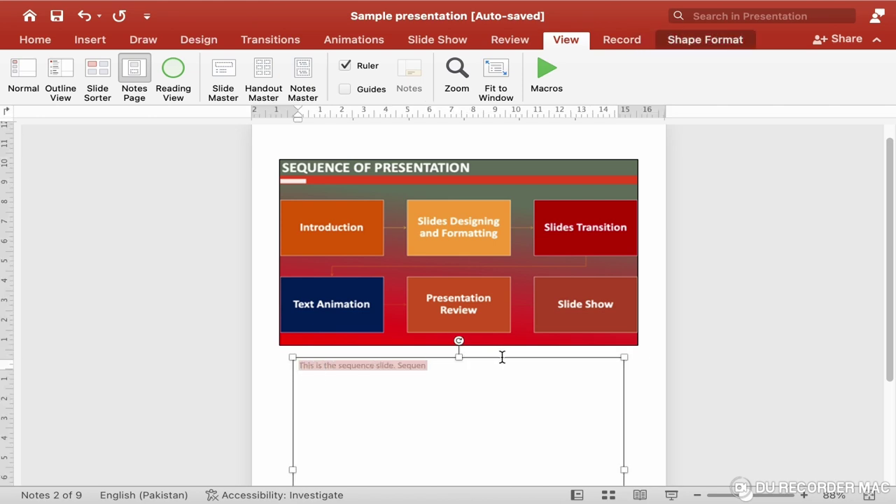
left_click(444, 372)
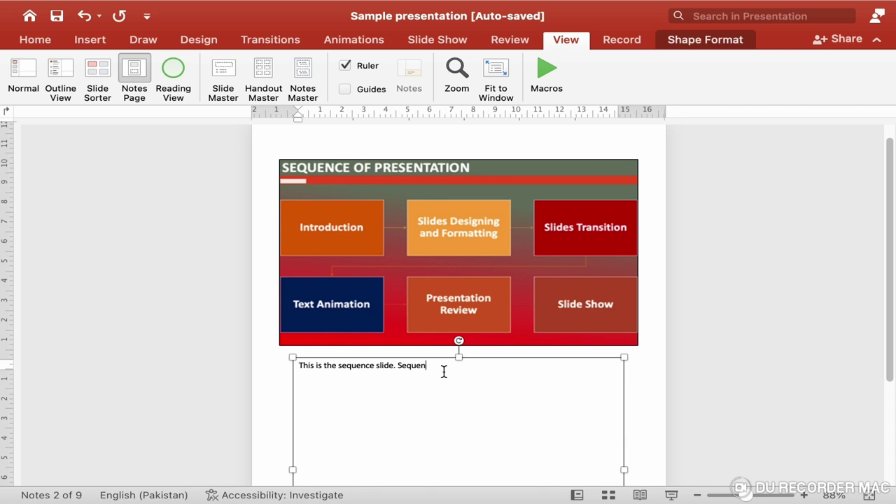
type("ce slide")
type("s are used t")
type("o put forth the")
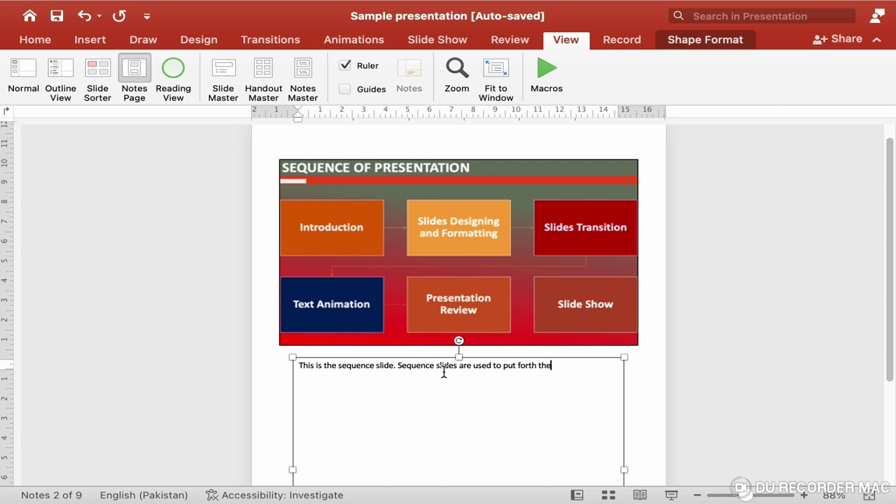
type(" sequence ")
type("of presentation")
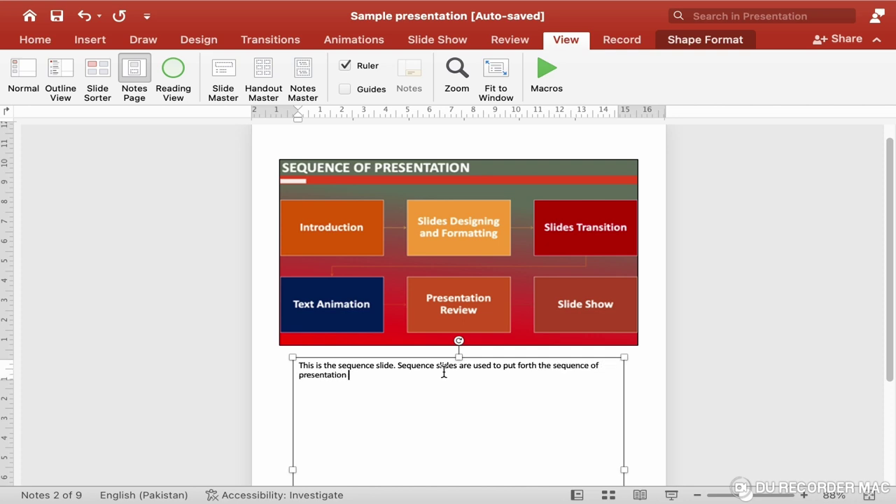
key("super+Up")
key("super+a")
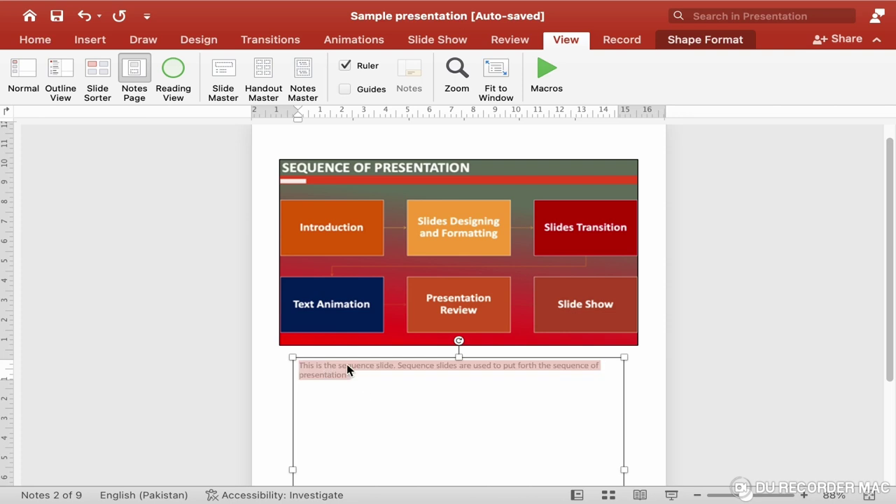
- Format slide 2's note as 24 pt bold Rockwell, justified across the notes box
left_click(37, 40)
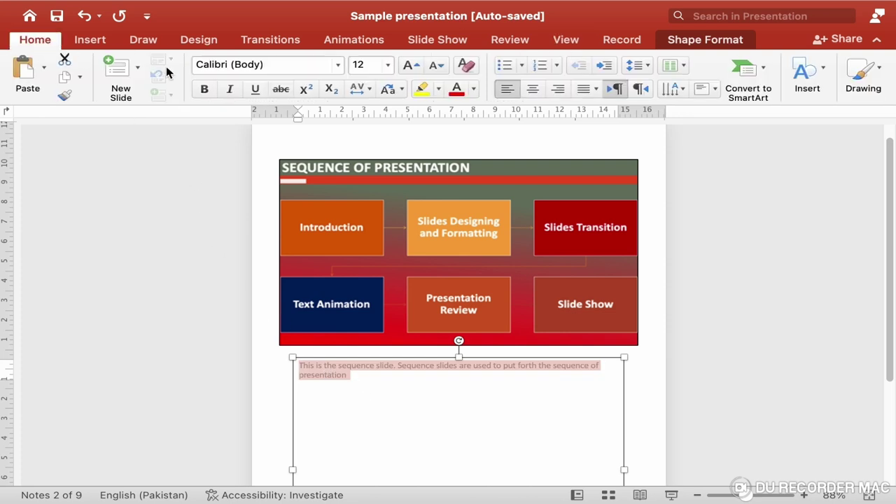
left_click(388, 64)
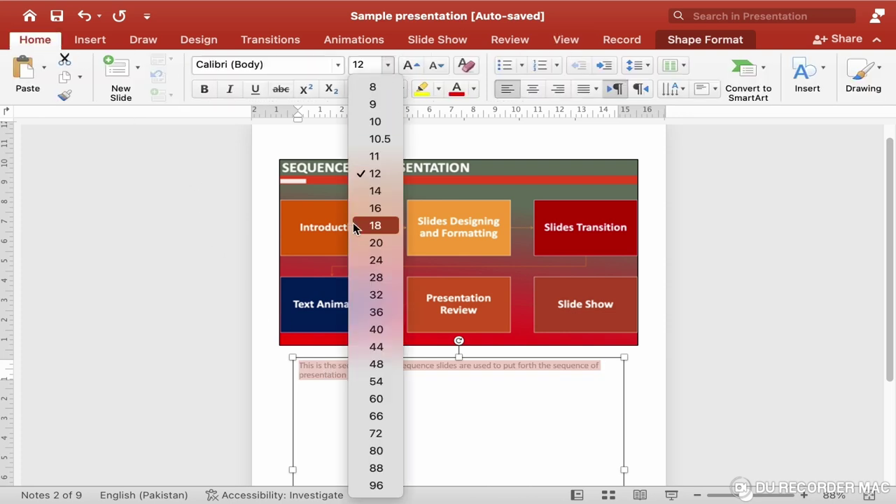
left_click(362, 260)
left_click(206, 89)
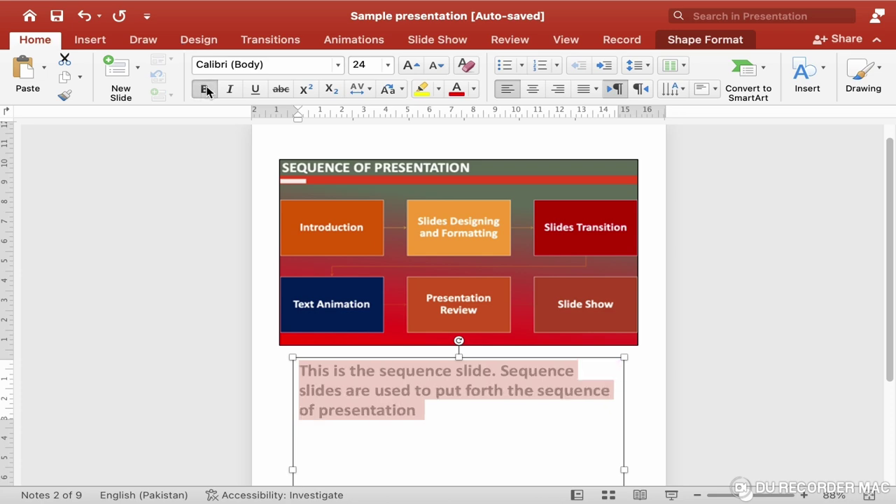
left_click(337, 64)
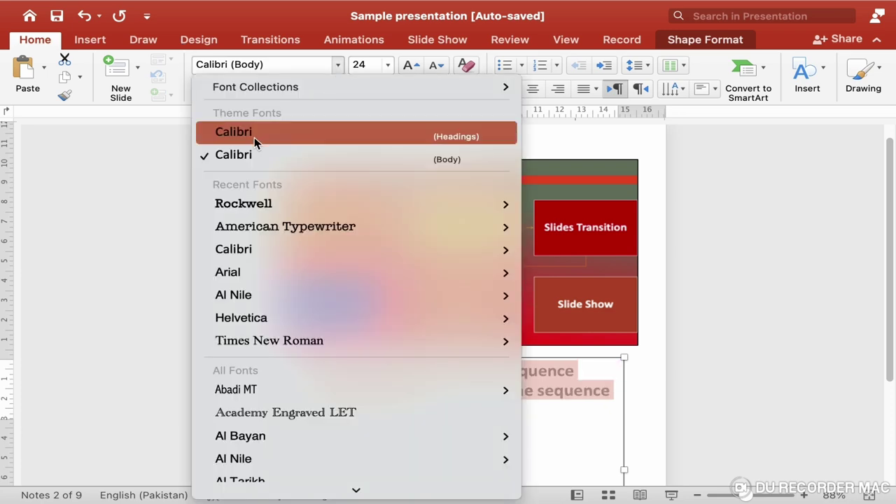
left_click(242, 207)
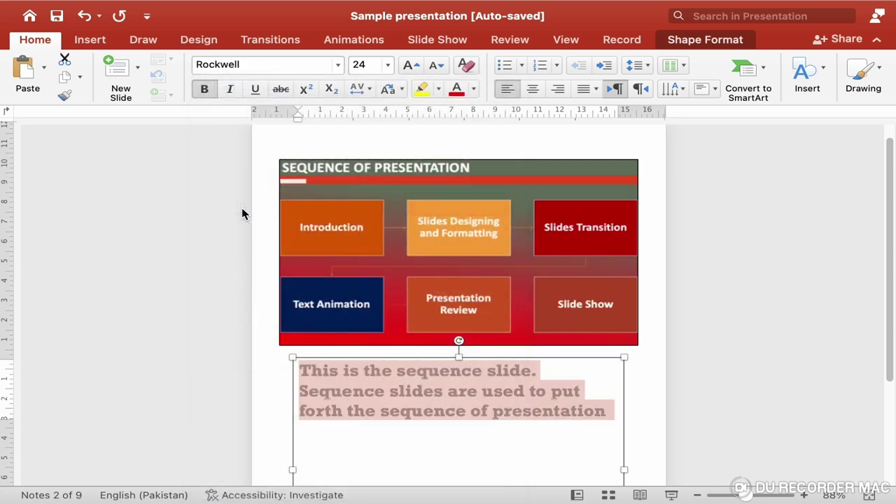
key("super+j")
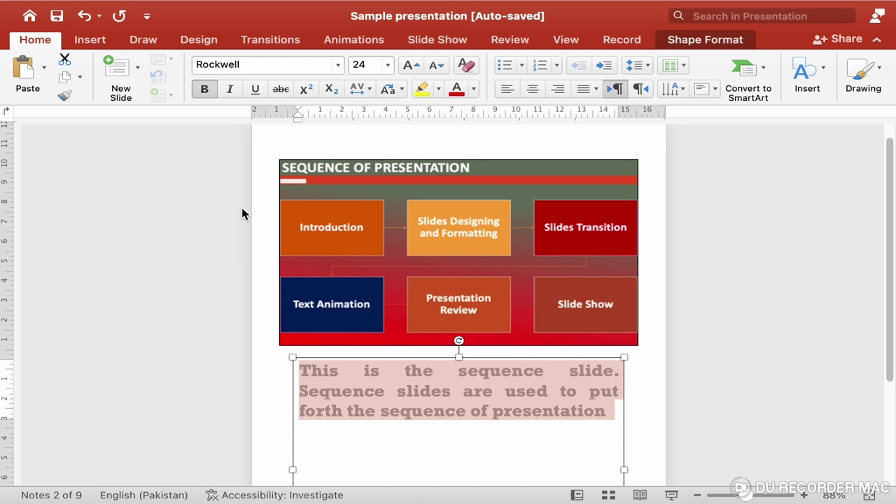
left_click(503, 389)
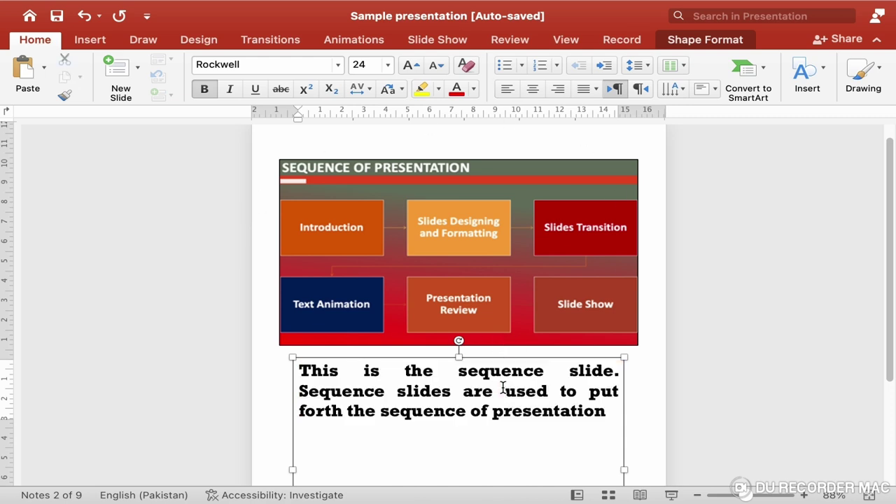
left_click(569, 42)
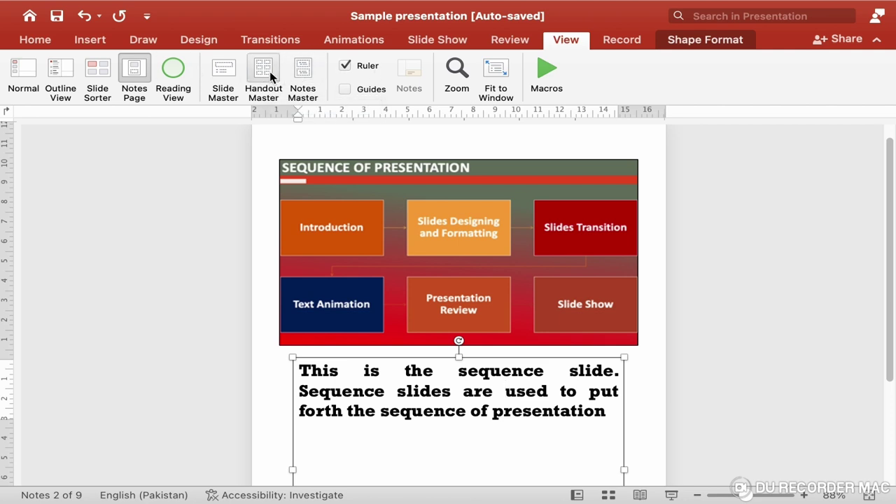
left_click(270, 75)
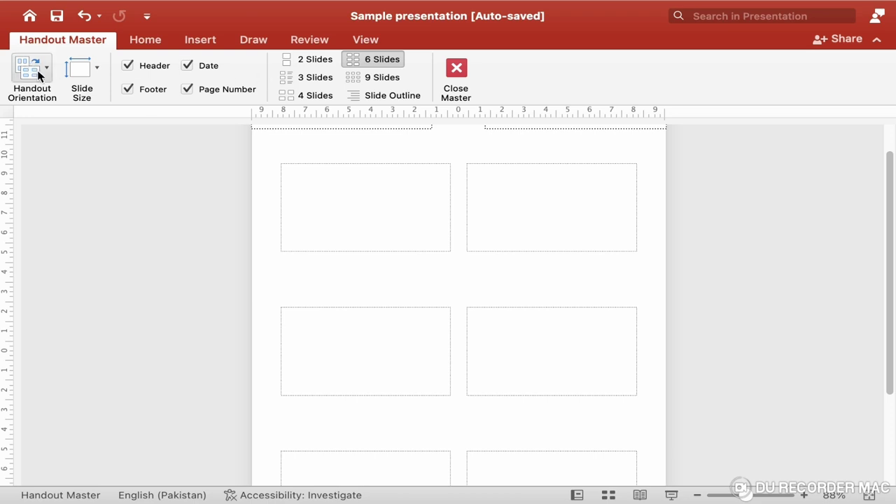
left_click(42, 78)
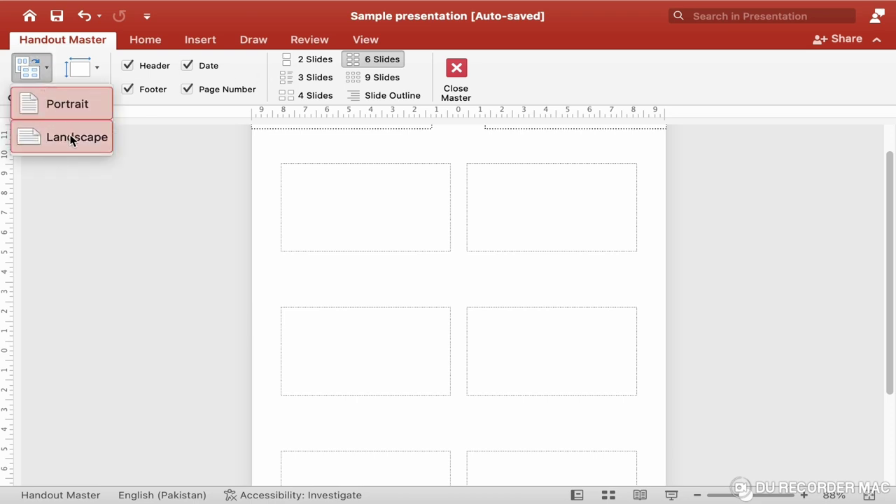
left_click(172, 140)
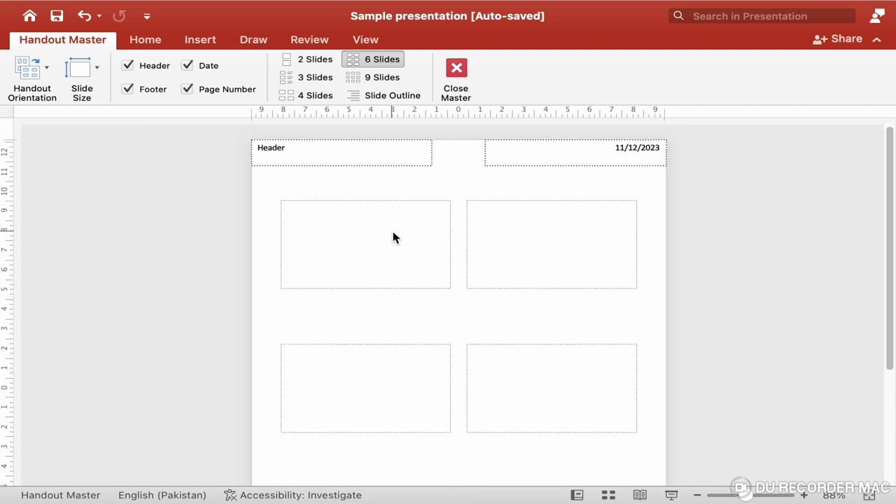
scroll(294, 160, "down", 3)
scroll(295, 166, "up", 3)
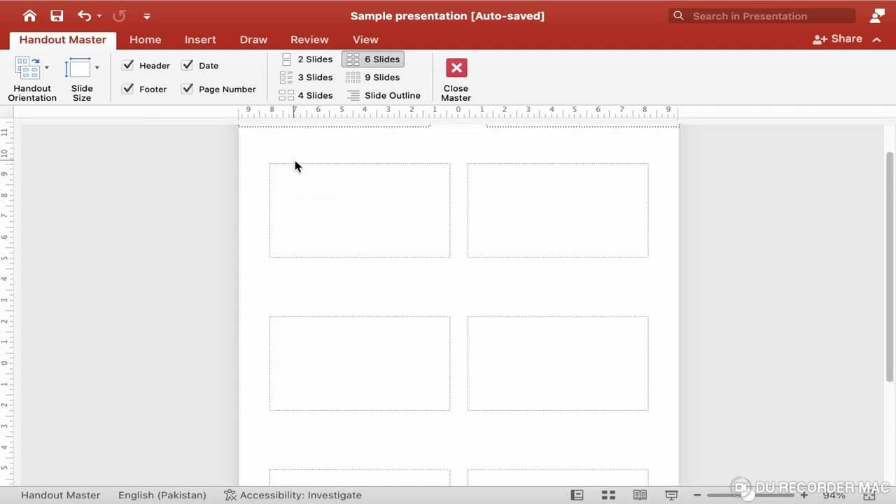
scroll(294, 163, "up", 2)
scroll(294, 160, "up", 2)
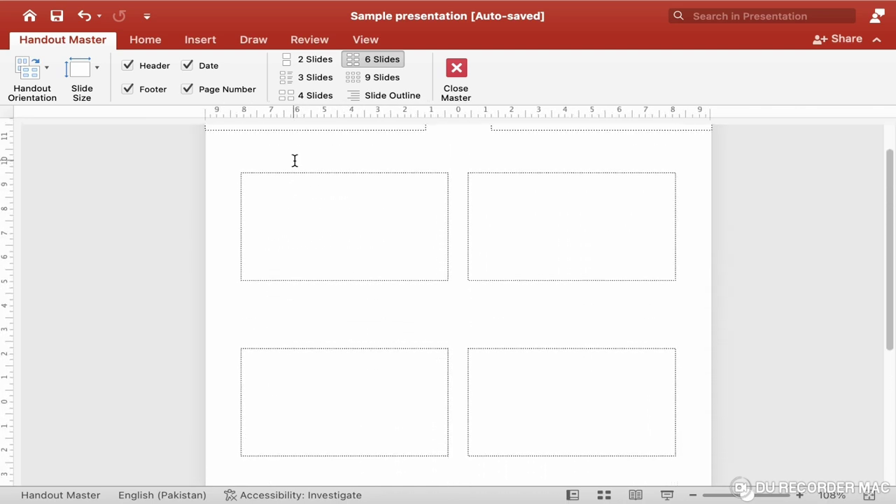
scroll(294, 163, "up", 2)
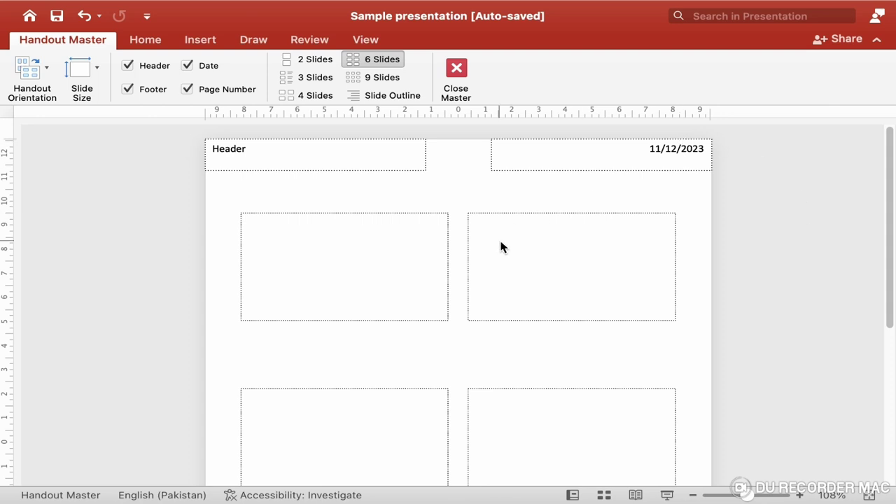
scroll(500, 246, "down", 5)
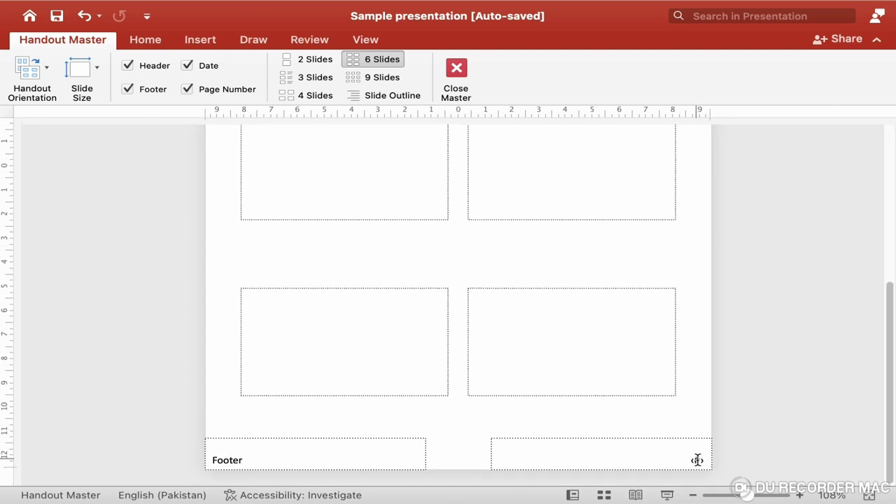
scroll(697, 460, "up", 5)
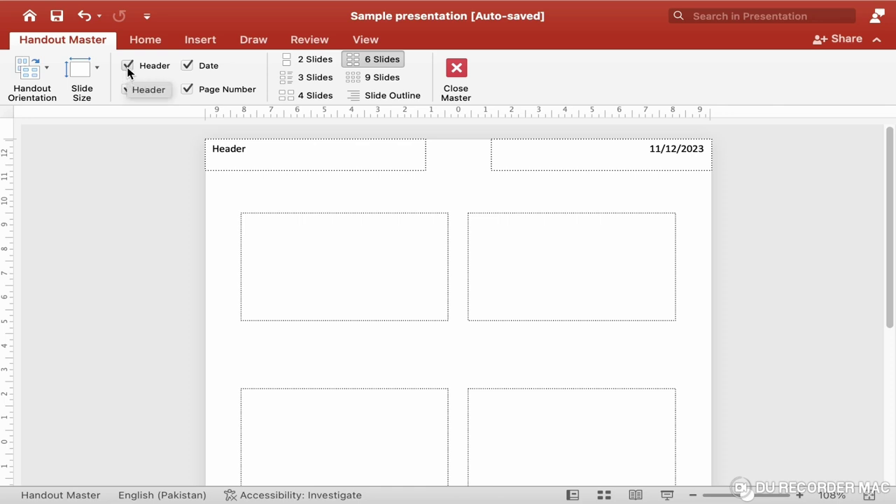
- Toggle the handout Header off and on, then enter 'This is sample header' in its placeholder
left_click(128, 66)
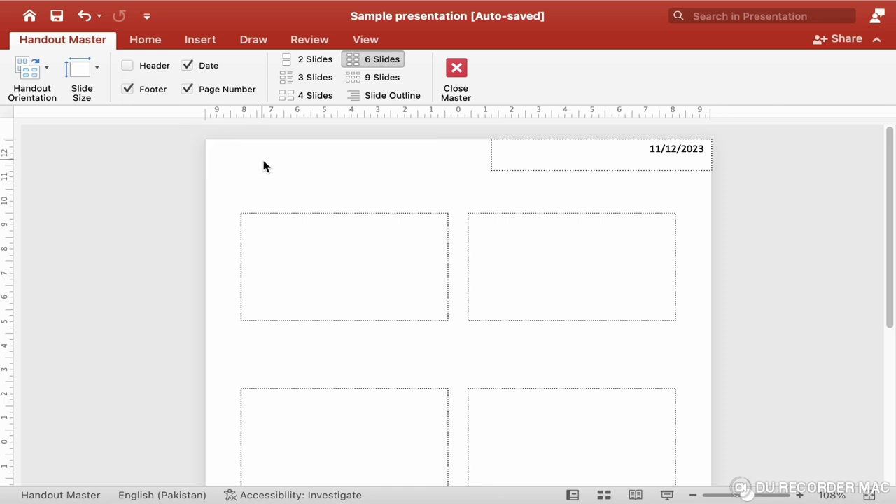
left_click(128, 67)
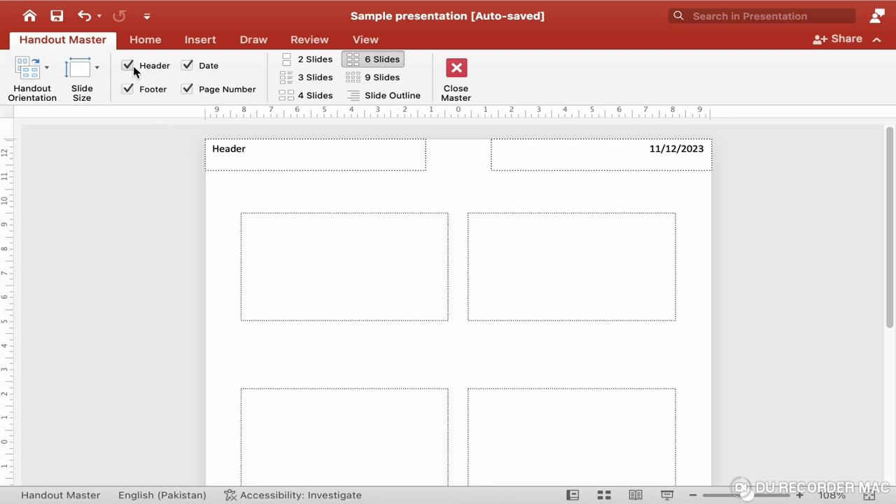
left_click(248, 161)
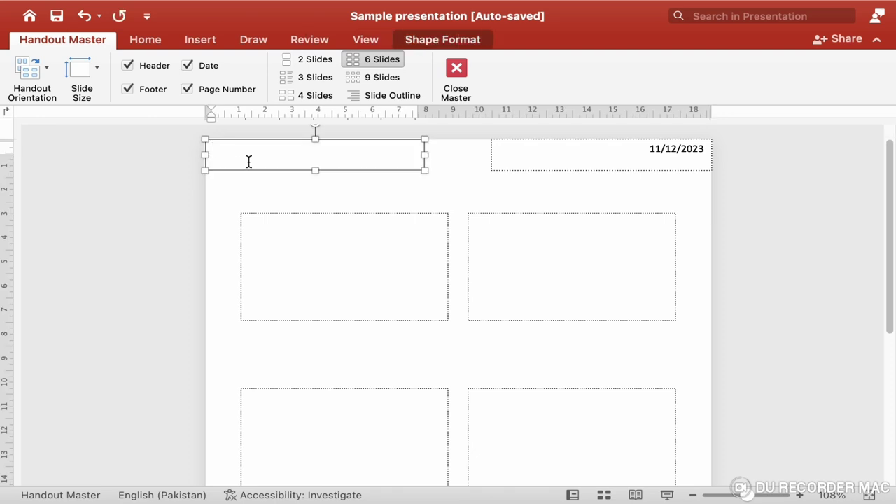
type("Th")
type("is on")
key("BackSpace")
key("BackSpace")
type("is")
type(" sample hear")
key("BackSpace")
type("der")
- Switch the handout master layout to 2 slides per page and review the whole page
left_click(314, 60)
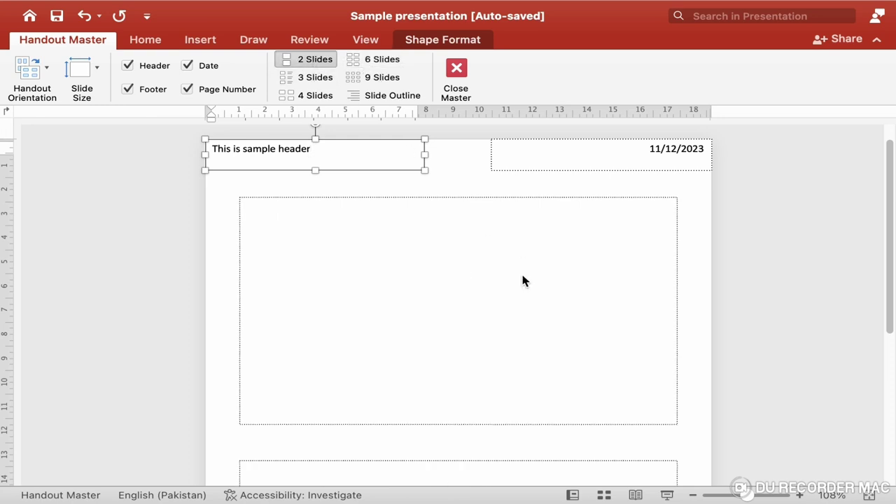
scroll(525, 281, "down", 6)
scroll(525, 281, "down", 3)
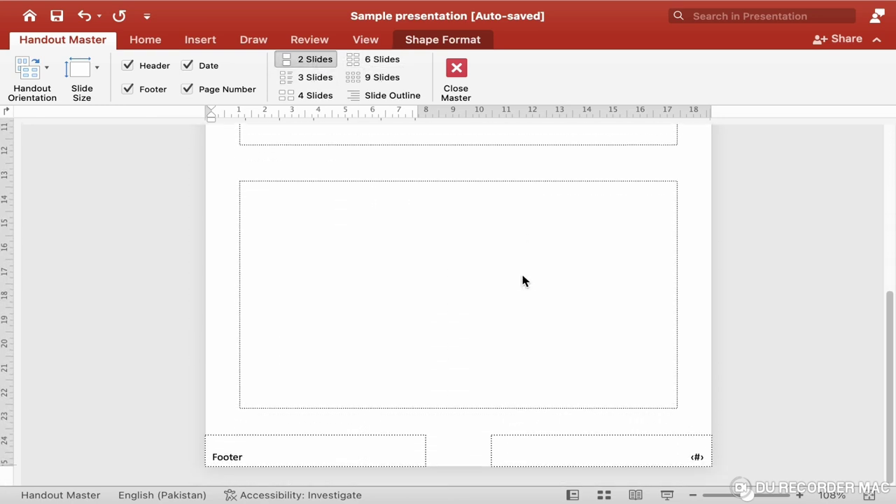
scroll(524, 281, "up", 8)
scroll(524, 281, "down", 1)
scroll(525, 281, "down", 3)
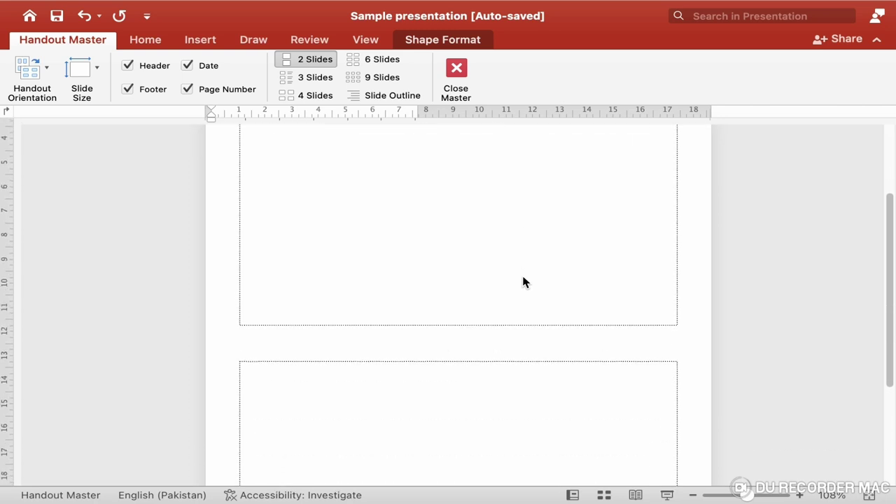
scroll(524, 282, "down", 3)
scroll(525, 282, "down", 2)
scroll(524, 281, "up", 10)
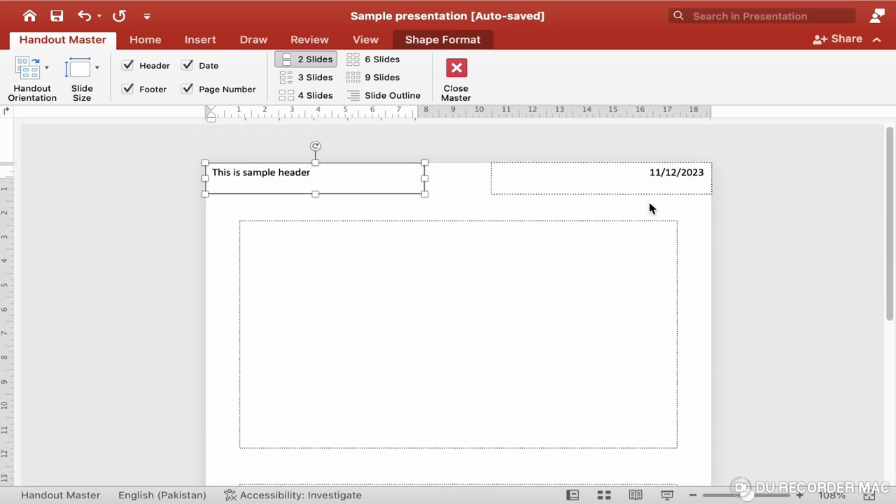
scroll(665, 212, "down", 10)
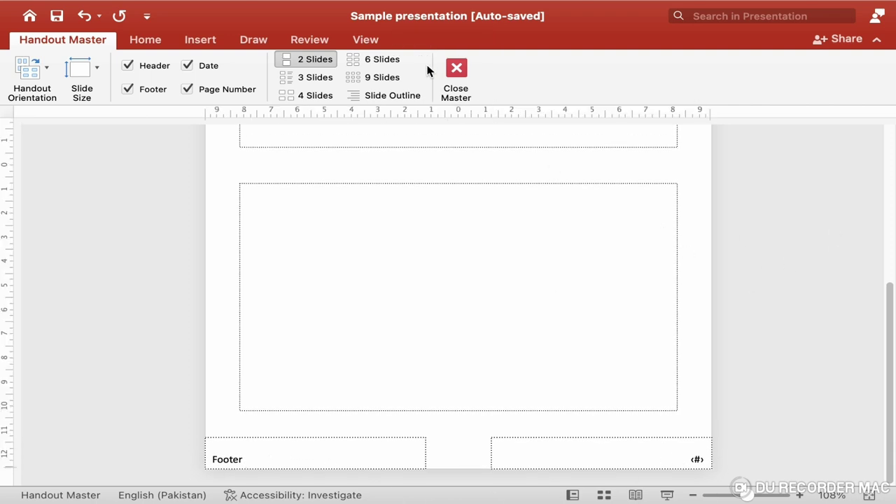
- Close the handout master, return to Normal view and select slide 1
left_click(452, 77)
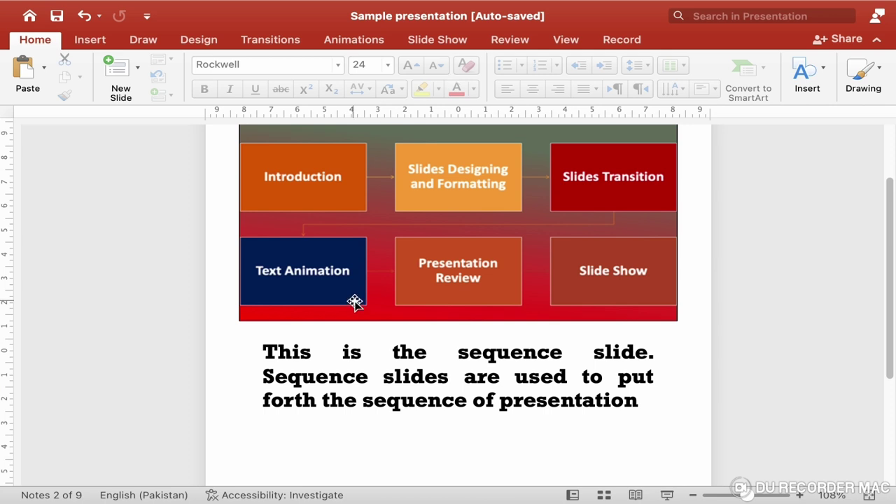
left_click(573, 41)
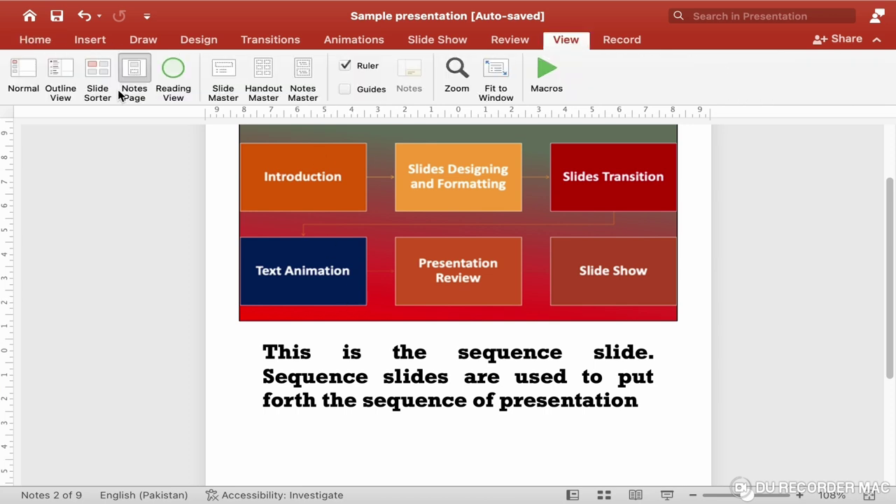
left_click(16, 83)
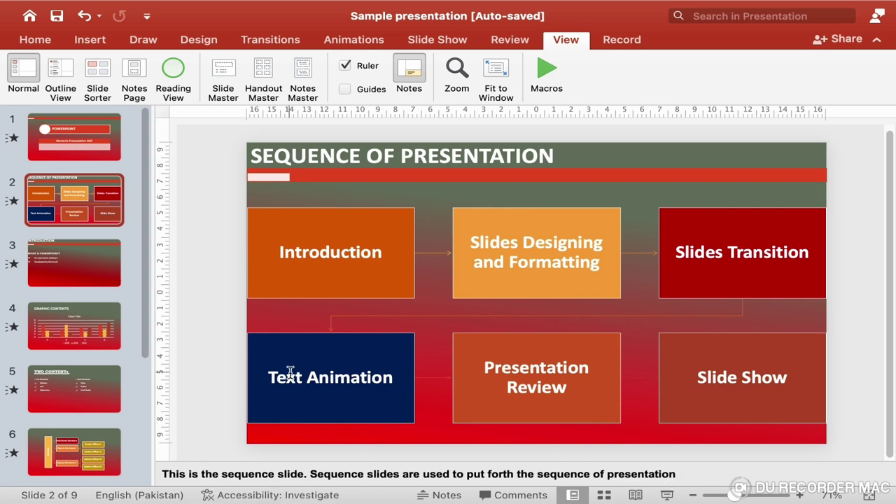
left_click(98, 137)
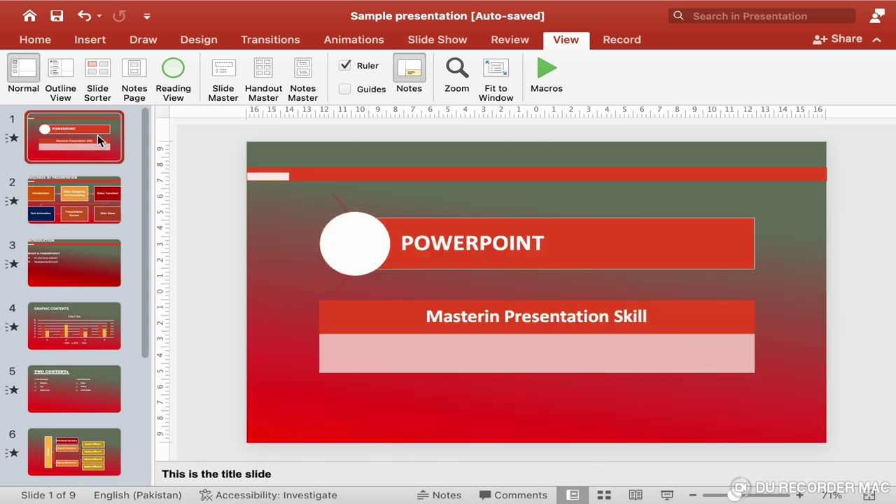
- Open File > Print and check the printer list, leaving no printer selected
left_click(141, 9)
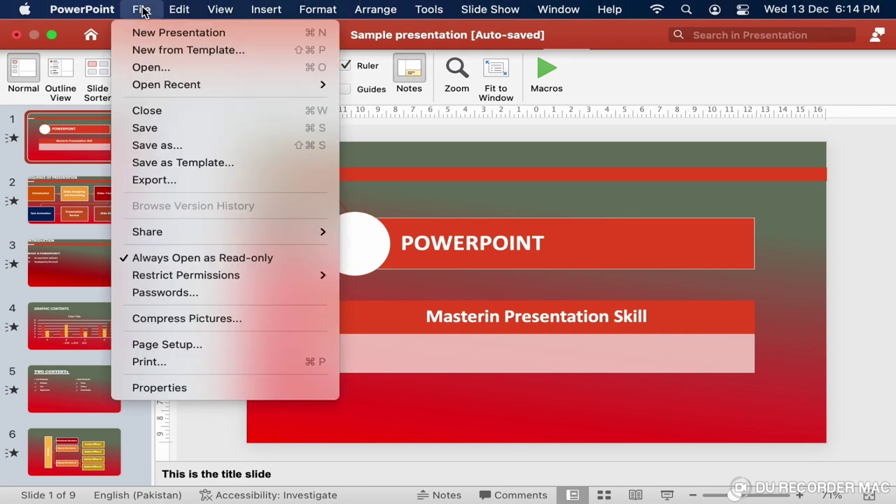
left_click(174, 367)
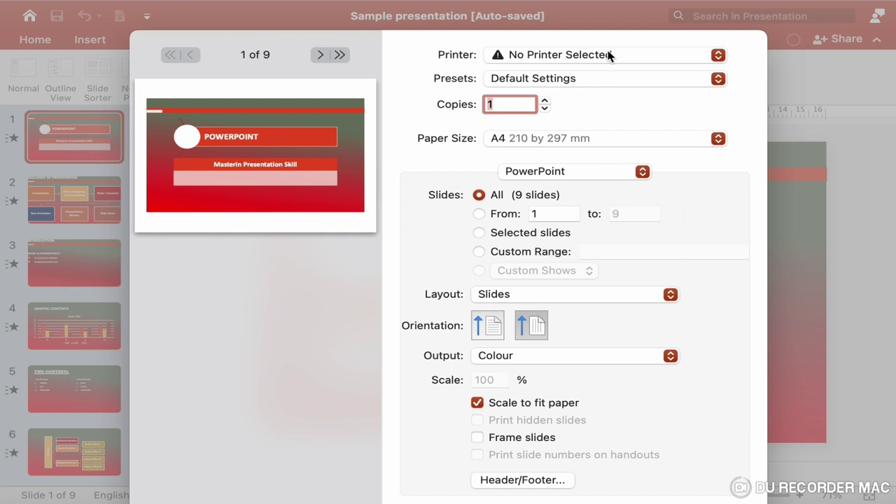
left_click(531, 61)
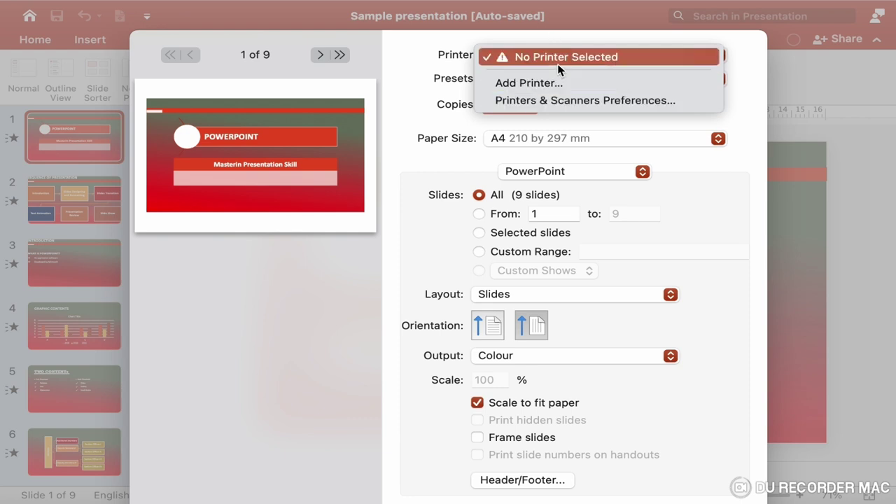
left_click(411, 105)
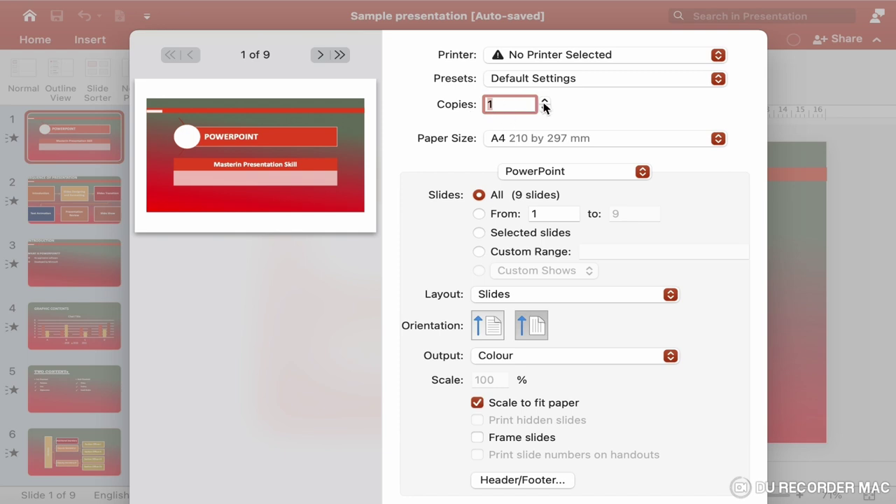
- Set the print job to 2 copies and keep the A4 paper size
left_click(544, 102)
left_click(544, 101)
left_click(544, 102)
left_click(544, 102)
left_click(545, 109)
left_click(545, 109)
left_click(545, 108)
left_click(544, 109)
left_click(545, 102)
left_click(572, 139)
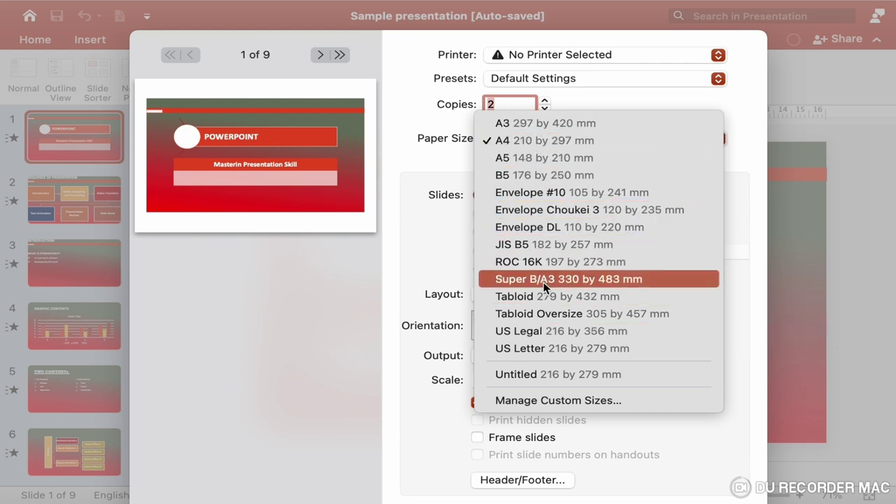
left_click(435, 168)
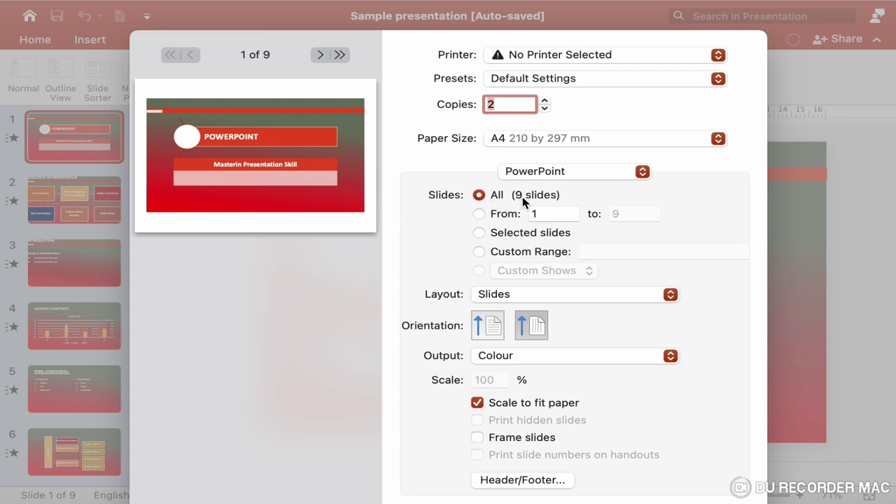
- Set the print slide range from slide 4 to slide 6
key("Tab")
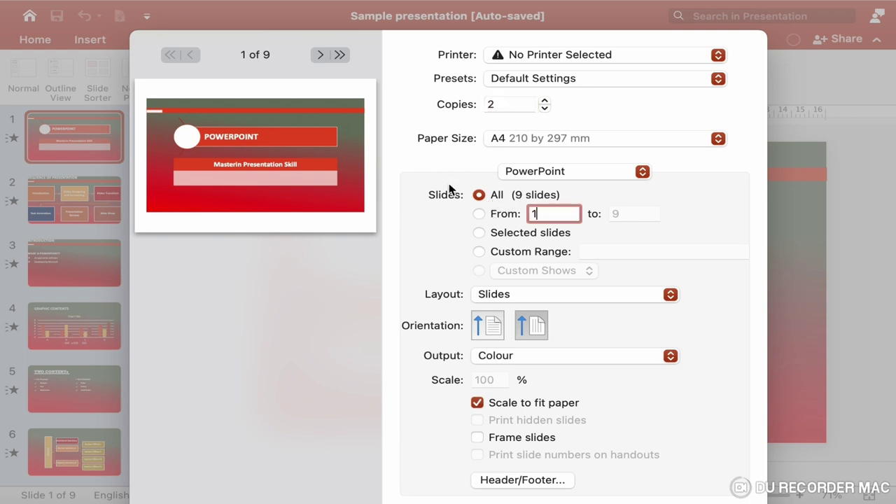
left_click(479, 213)
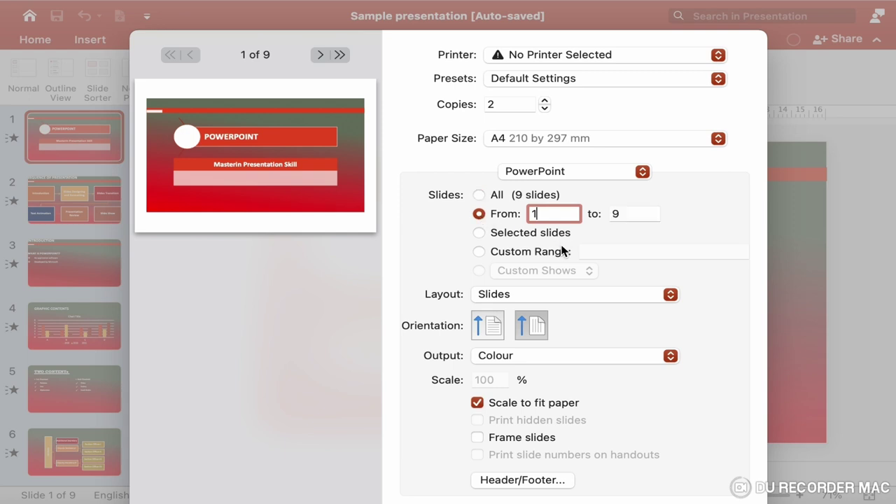
key("BackSpace")
type("4")
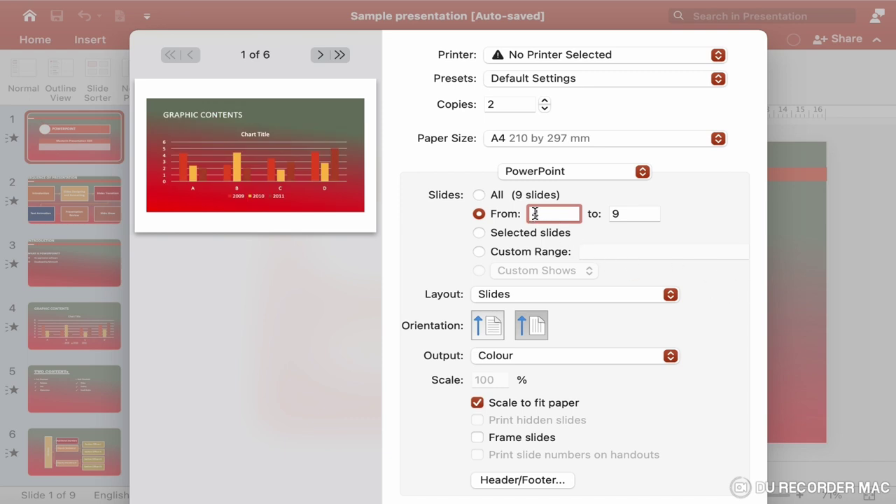
left_click(620, 217)
key("BackSpace")
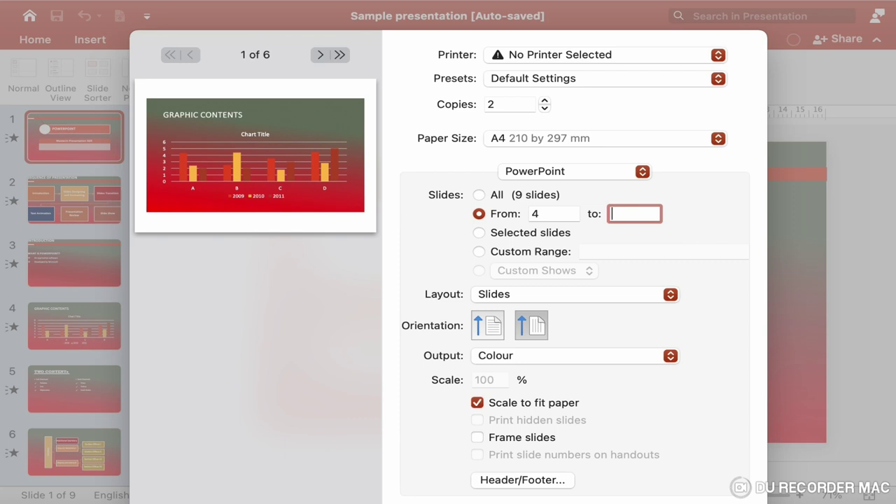
type("6")
- Try Selected slides, enter custom range 3-5, then return to printing all 9 slides
left_click(479, 234)
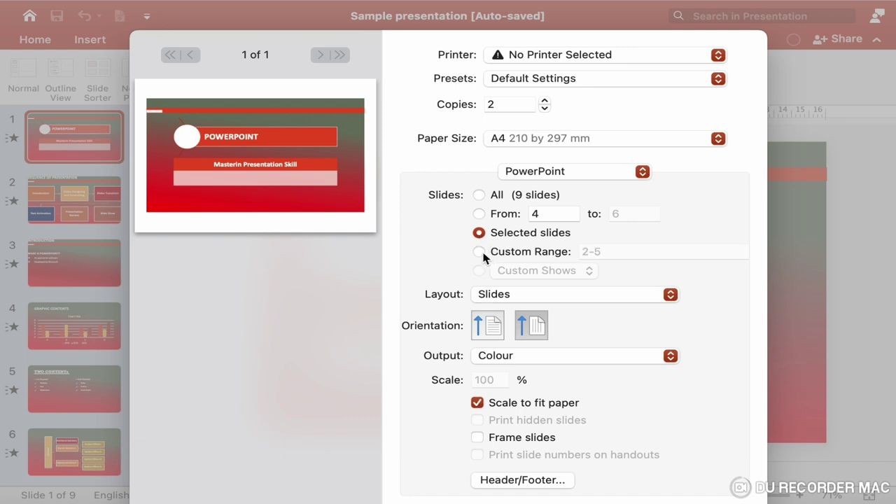
left_click(480, 253)
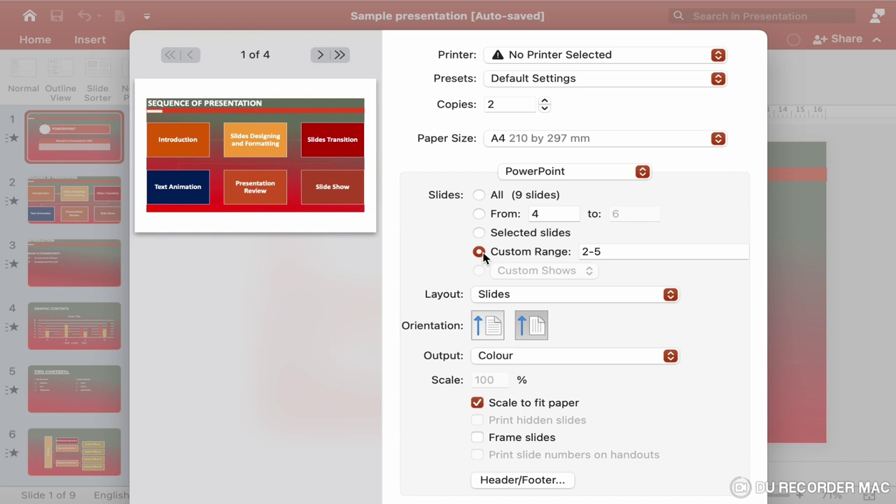
left_click(633, 251)
key("BackSpace")
key("BackSpace")
key("BackSpace")
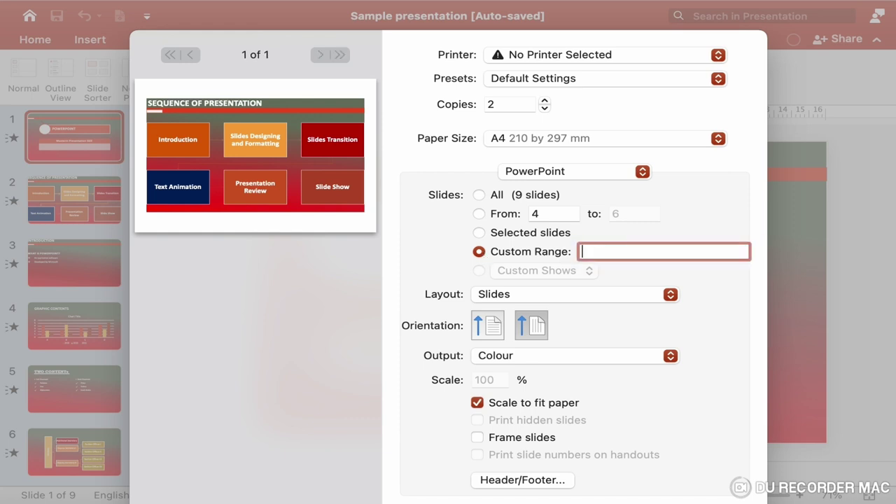
type("3-5")
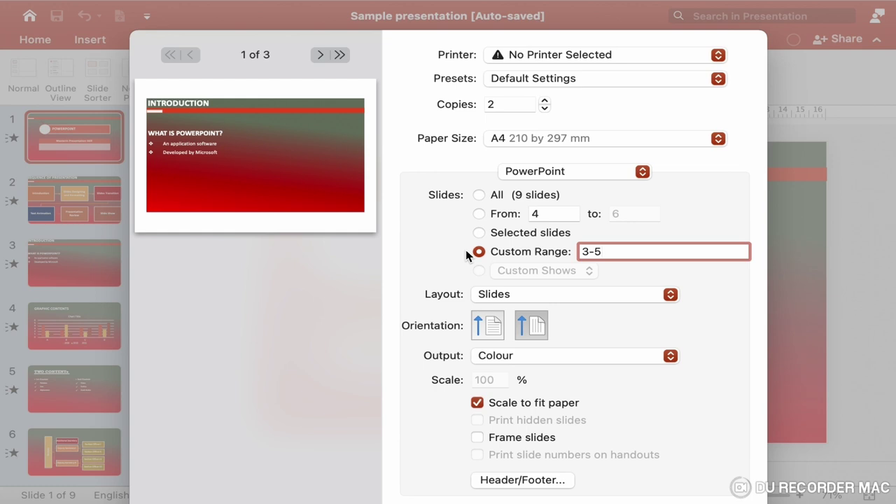
left_click(479, 195)
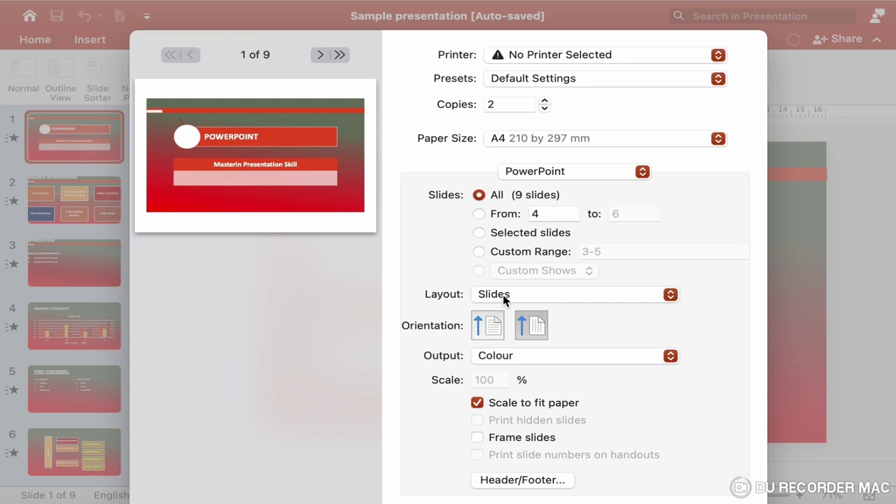
- Switch the print layout to Hand-outs with two slides per page, then three per page
left_click(504, 298)
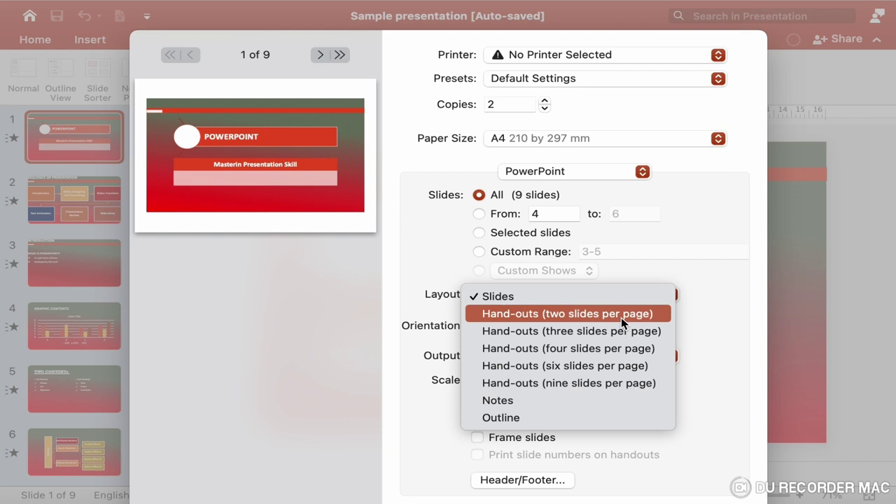
left_click(621, 317)
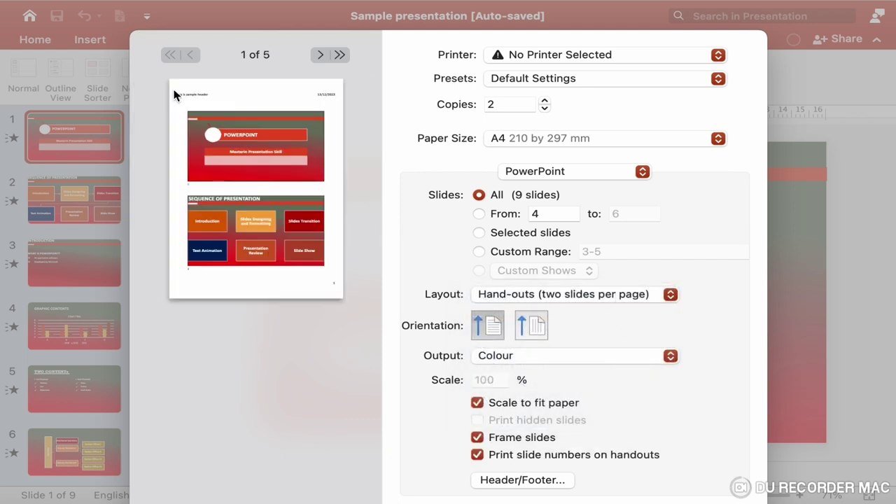
left_click(540, 298)
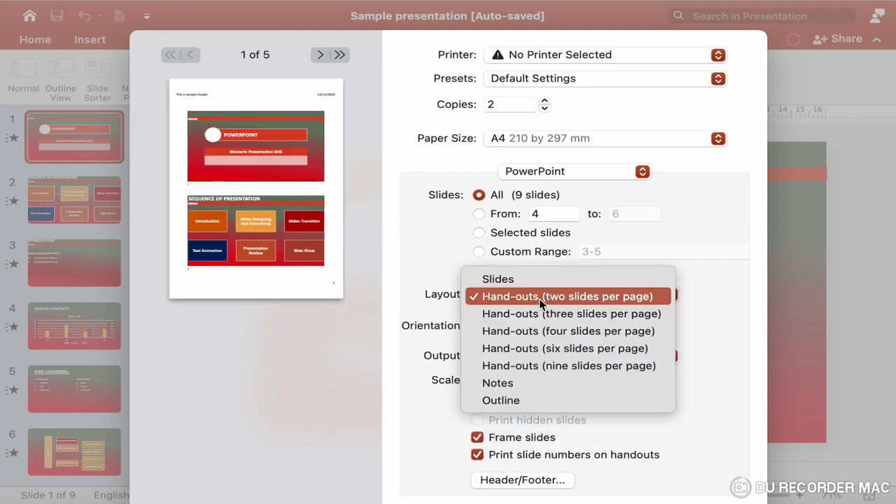
left_click(581, 322)
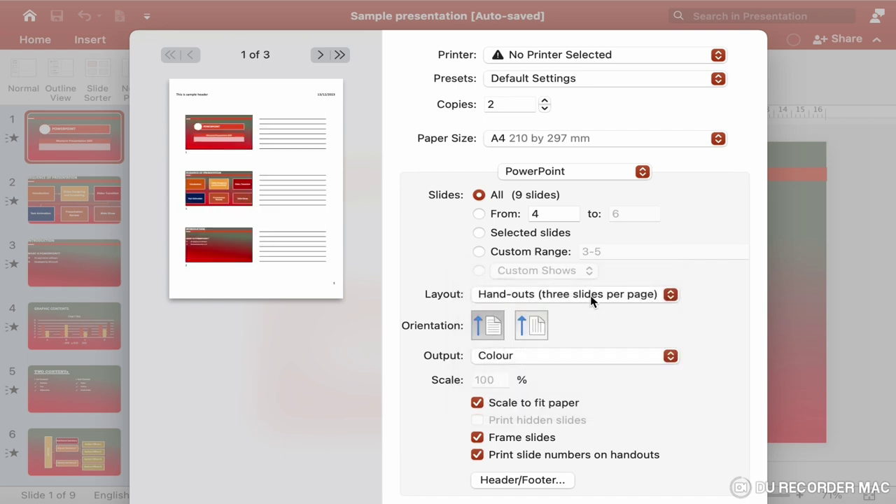
left_click(591, 300)
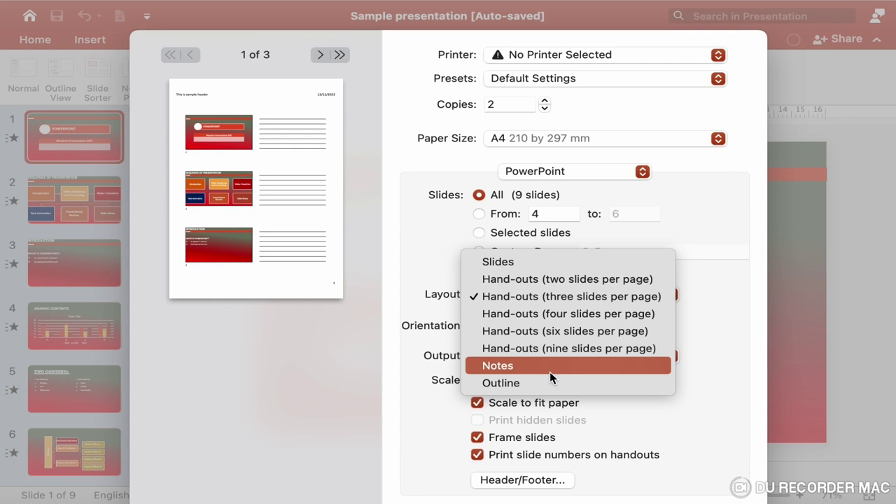
- Preview the Notes pages layout, then change the print layout to Outline
left_click(550, 373)
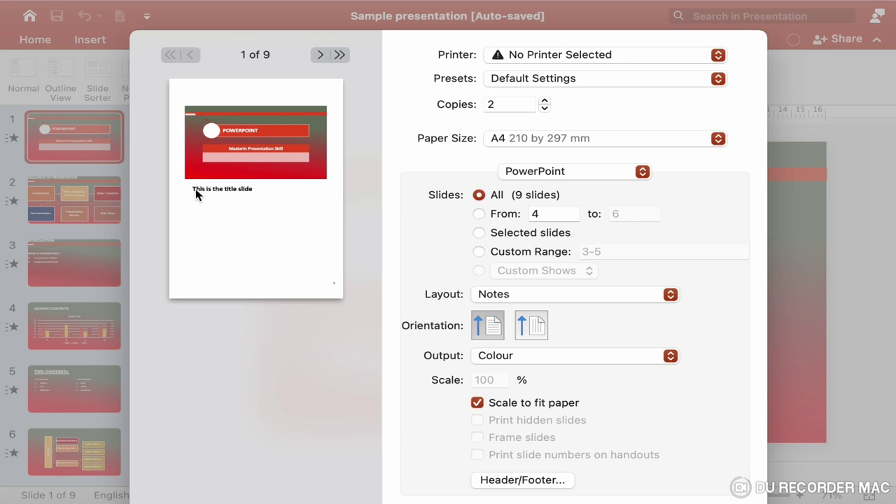
left_click(320, 56)
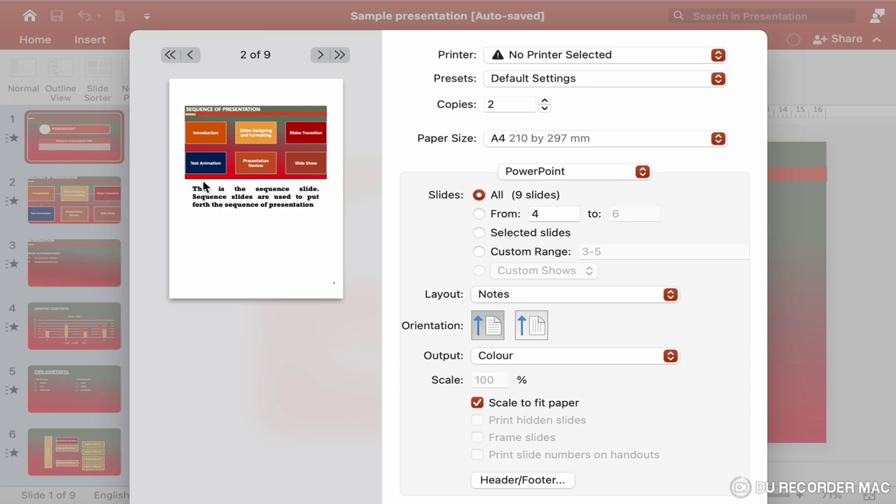
scroll(296, 210, "up", 1)
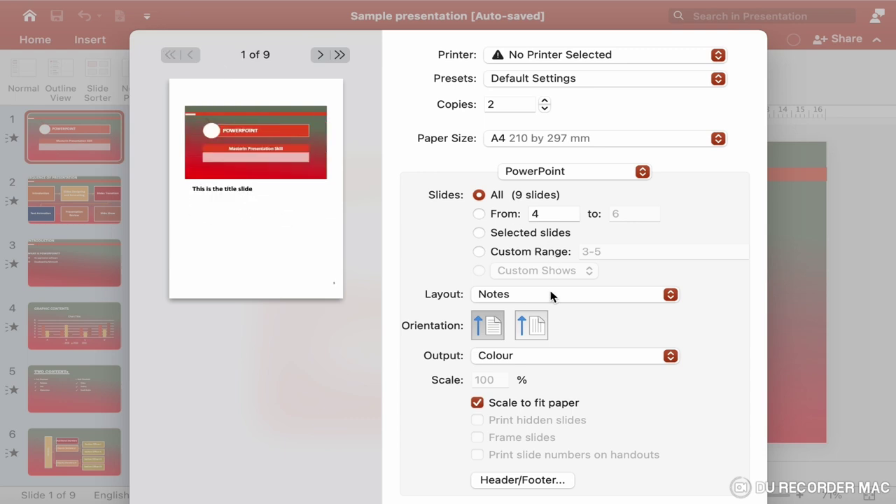
left_click(551, 293)
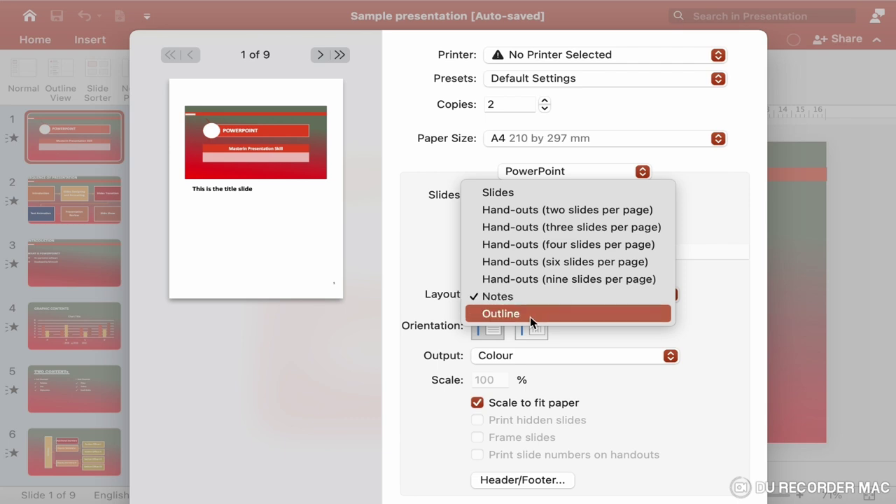
left_click(531, 316)
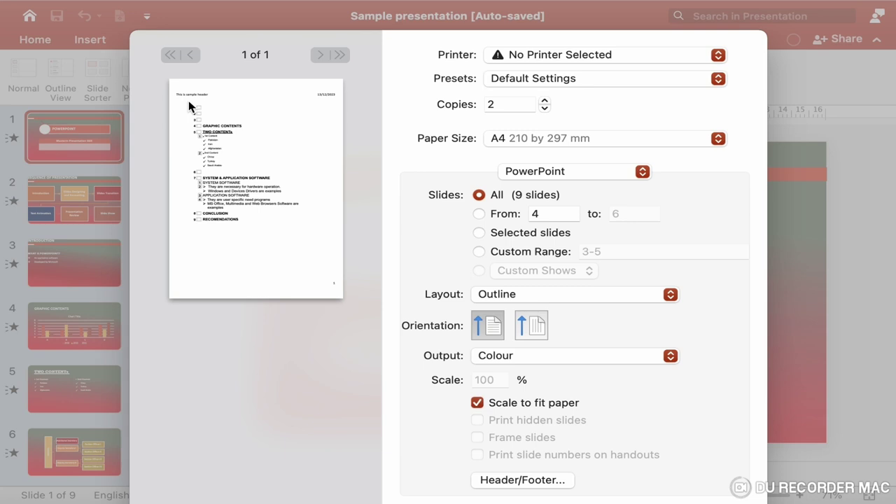
- For notes and handouts, enable an automatically updating date and turn on the header
left_click(523, 483)
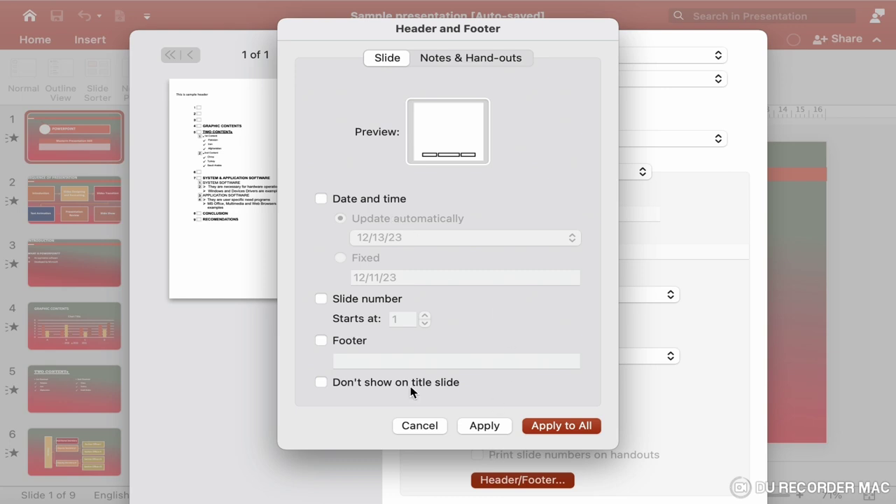
left_click(420, 425)
left_click(526, 479)
left_click(397, 60)
left_click(480, 60)
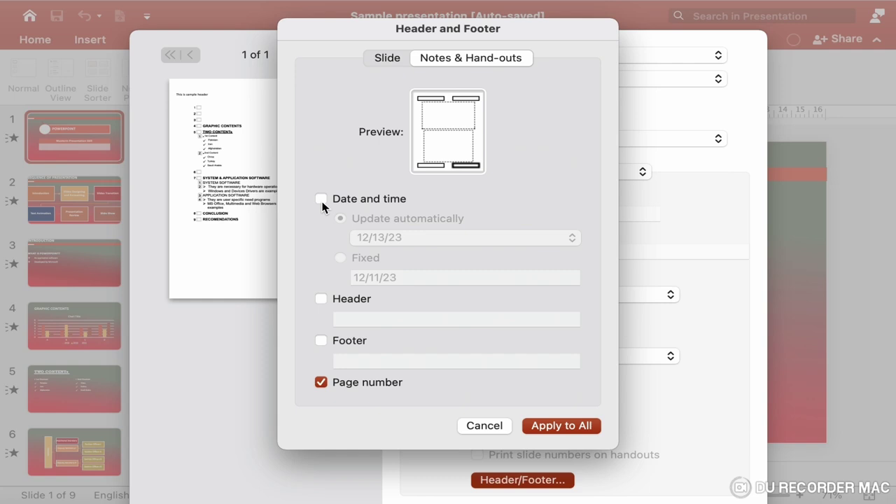
left_click(321, 200)
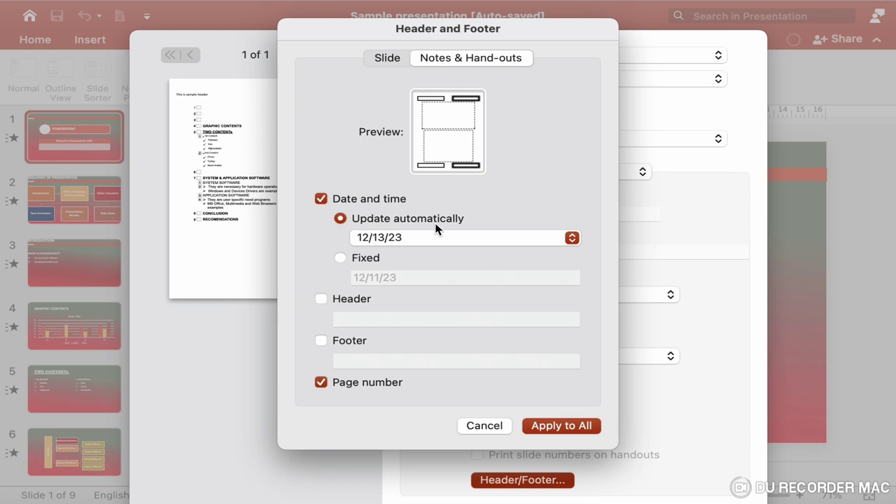
left_click(341, 258)
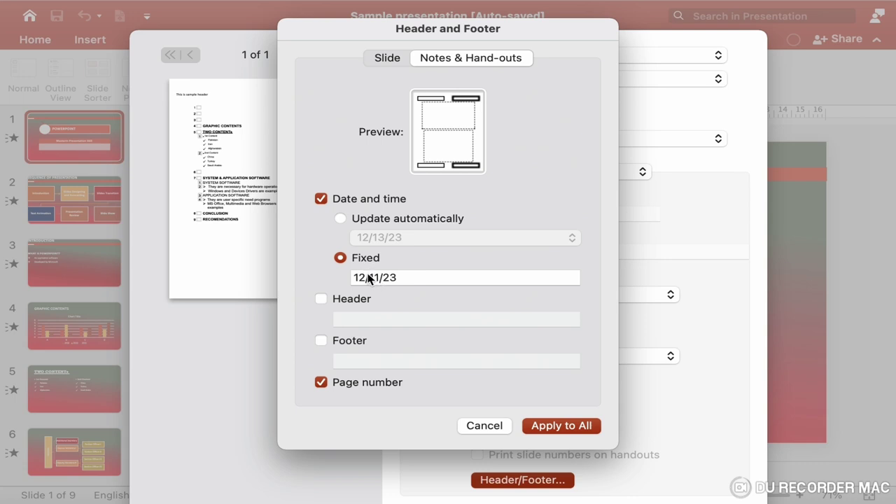
left_click(341, 218)
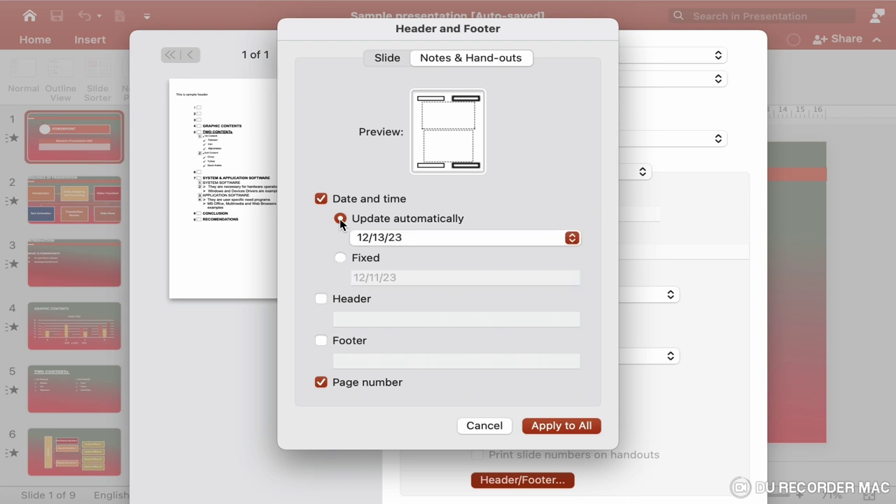
left_click(323, 301)
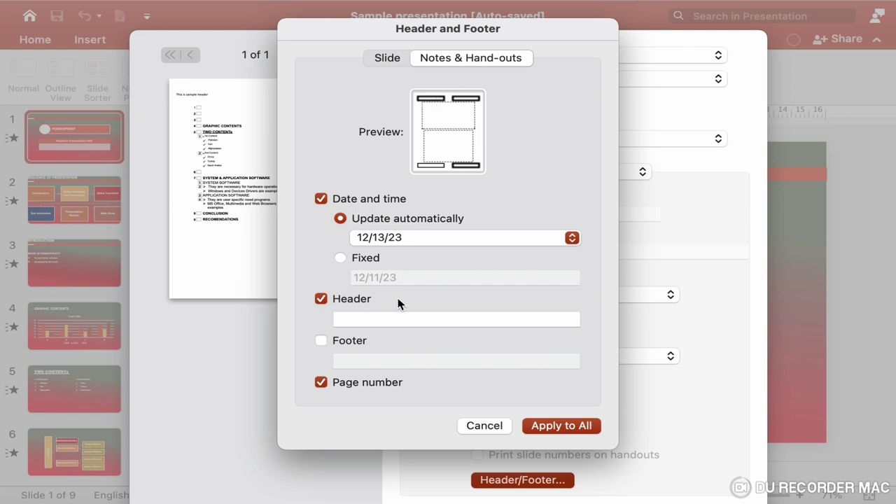
- Enter header 'This is header' and footer 'This is footer', keeping page numbers on
left_click(391, 317)
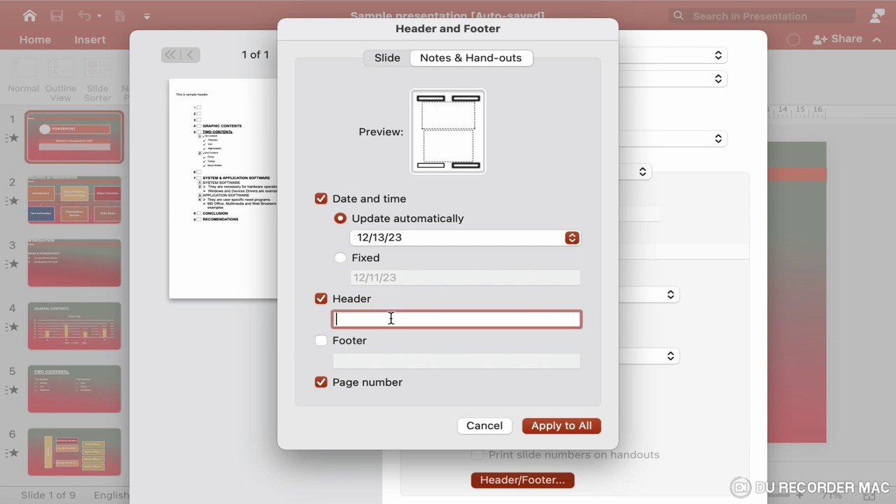
type("This ")
type("is header")
left_click(321, 342)
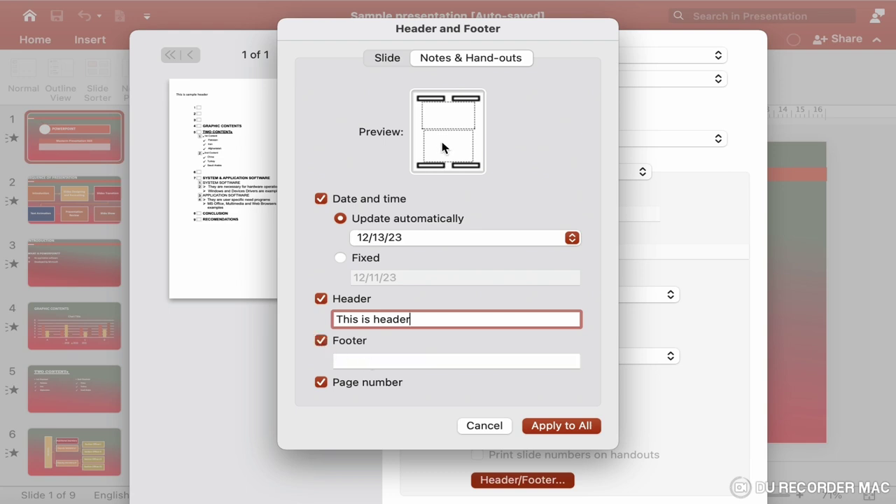
left_click(366, 361)
type("Th")
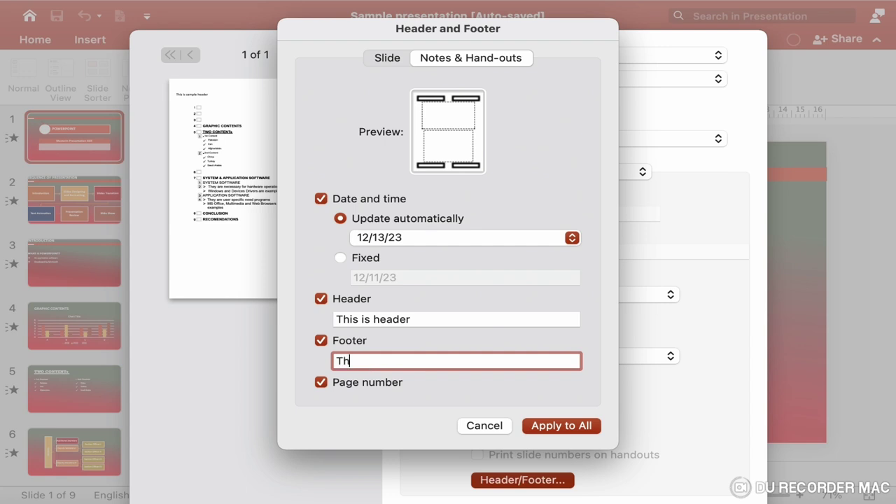
type("is is f")
type("ooter")
left_click(324, 388)
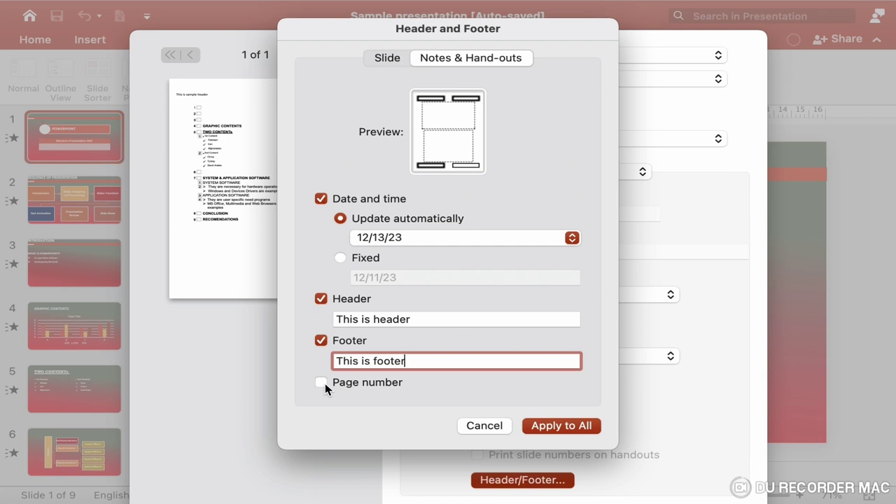
left_click(324, 388)
- Apply the header, footer and date settings to all notes and handout pages
left_click(595, 428)
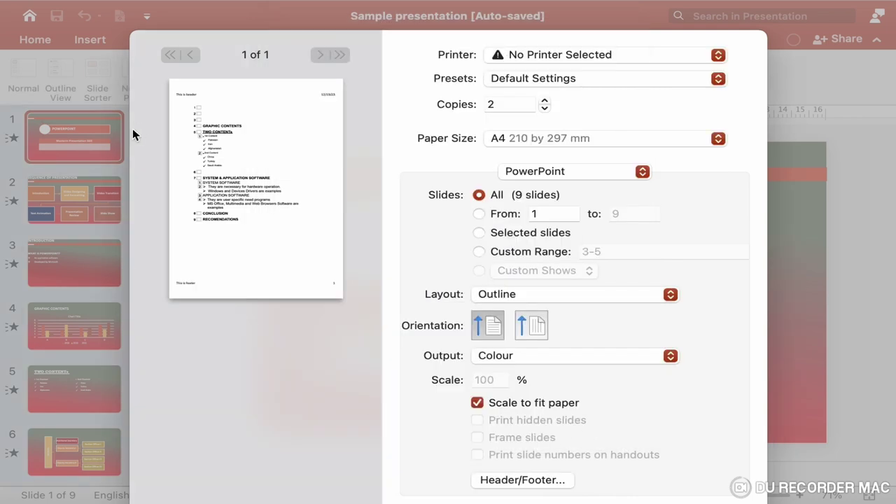